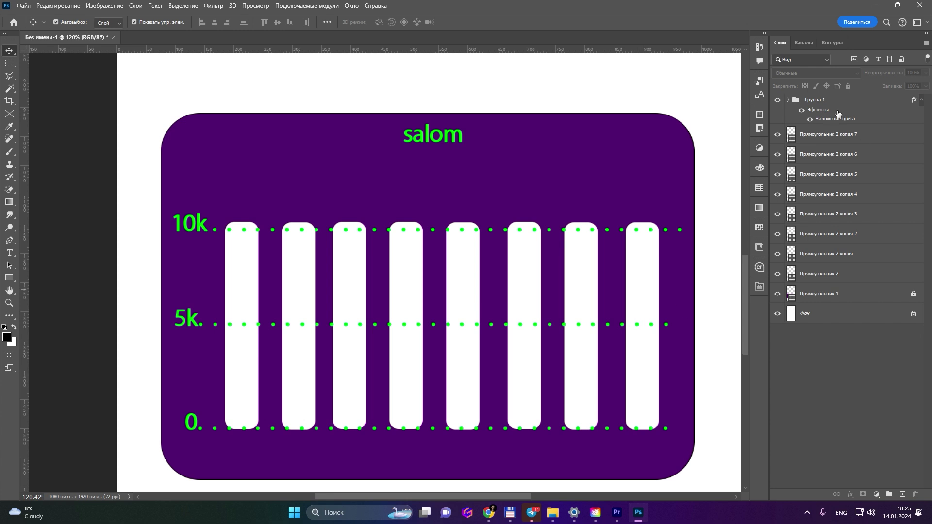
# Move the layer group with the green labels and dotted lines below the white bars and directly above the purple rectangle layer.
pyautogui.moveTo(851, 105); pyautogui.dragTo(805, 310)
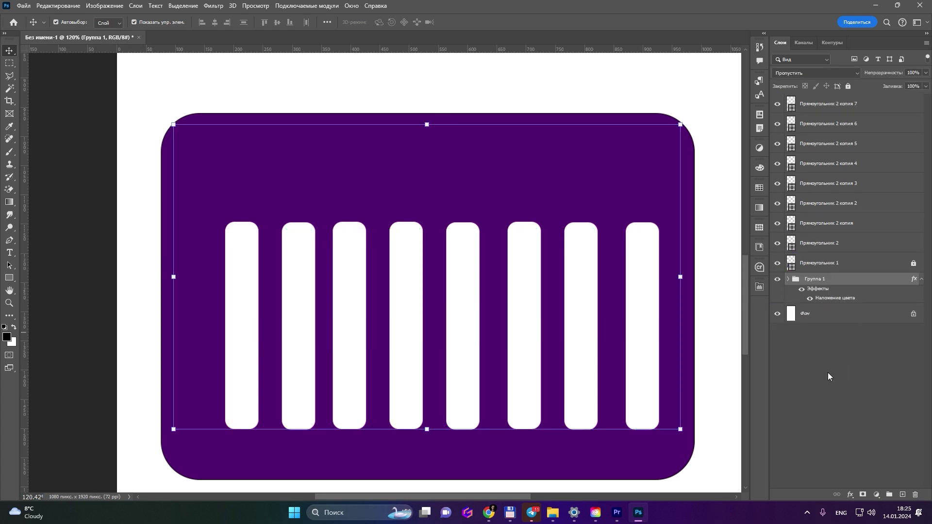
pyautogui.moveTo(835, 278); pyautogui.dragTo(835, 253)
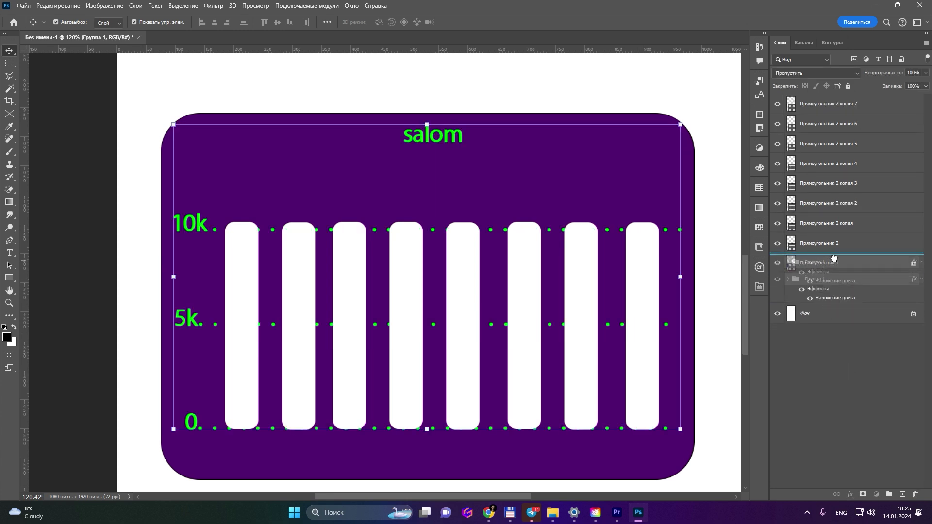
pyautogui.click(846, 359)
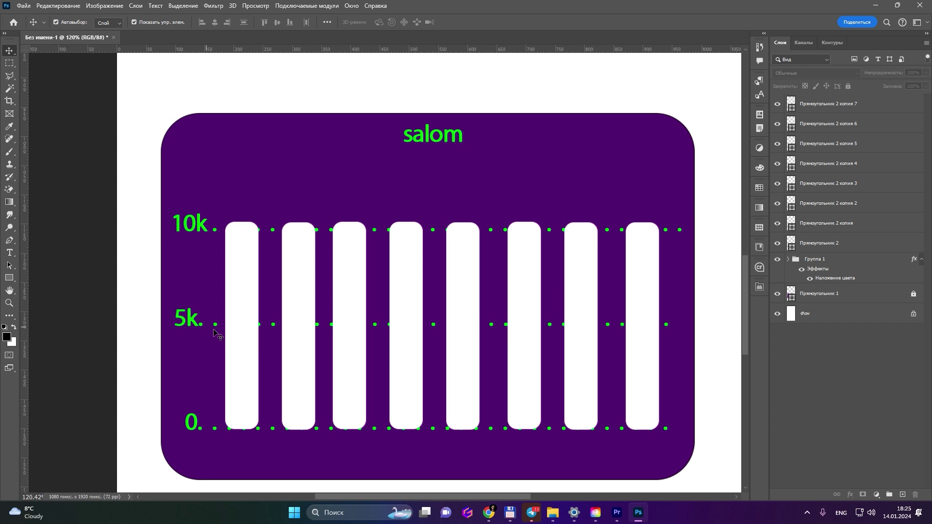
# Try to scale the first white bar down from its upper edge to just under the 5k line.
pyautogui.click(244, 270)
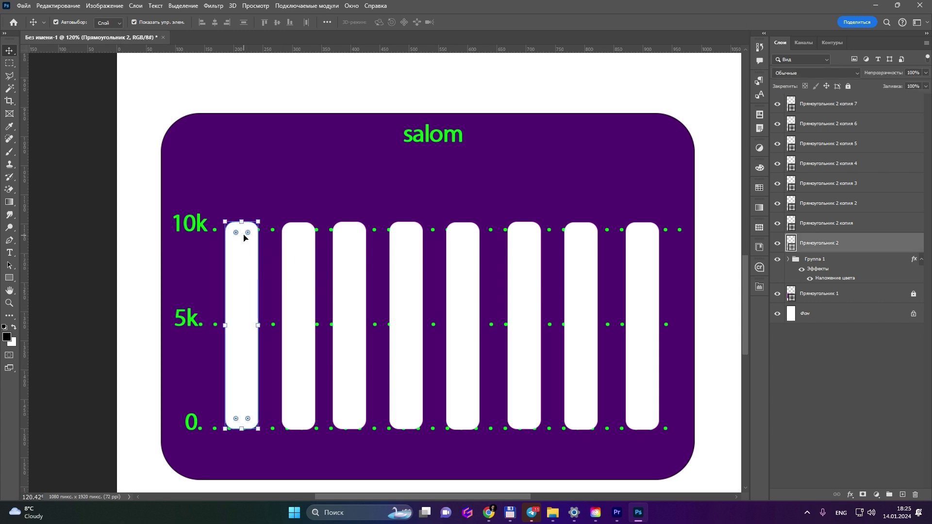
pyautogui.moveTo(243, 223); pyautogui.dragTo(245, 323)
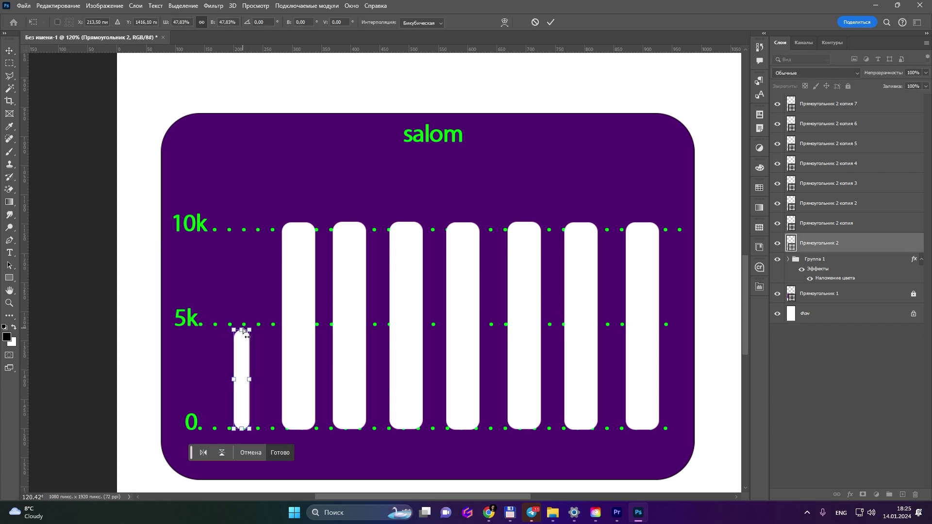
pyautogui.hotkey('ctrl', 'z')
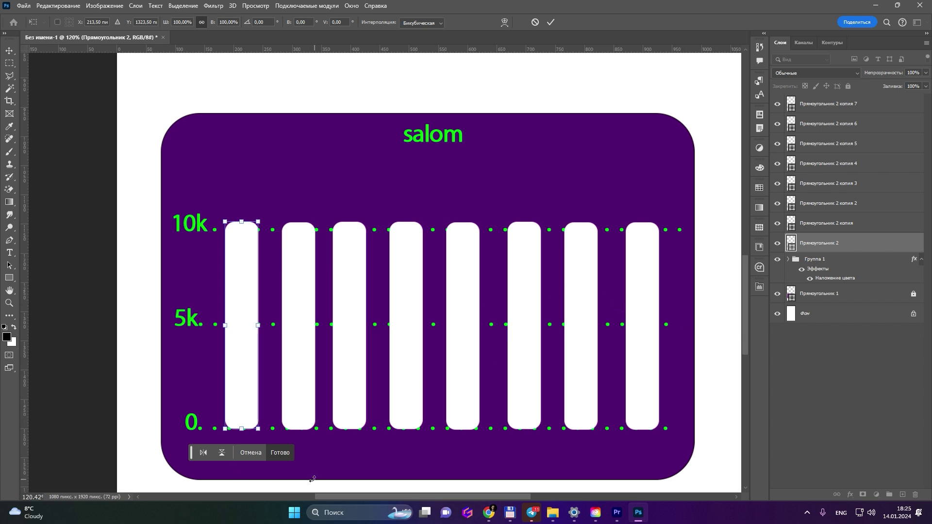
pyautogui.click(818, 445)
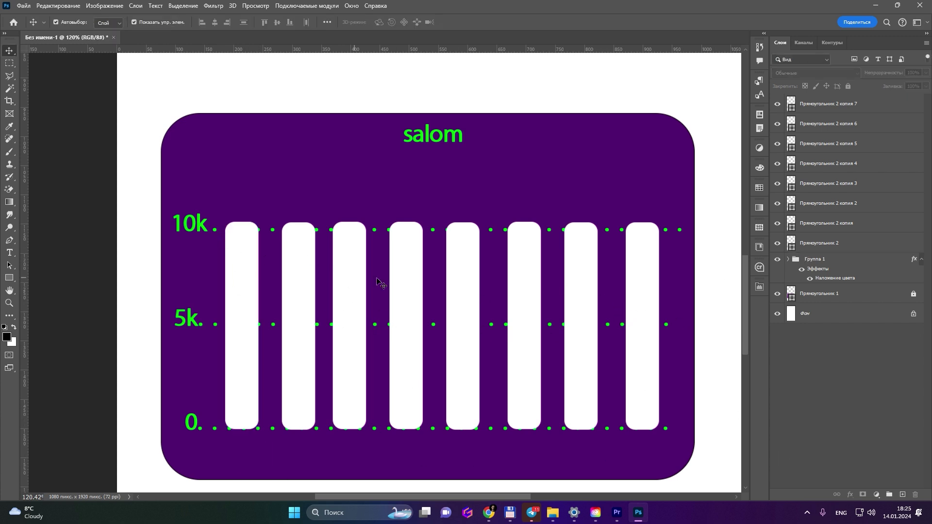
# Hide the white bars, the label group and the background layer so only the purple rectangle shows.
pyautogui.click(777, 105)
pyautogui.moveTo(777, 107); pyautogui.dragTo(779, 226)
pyautogui.click(778, 260)
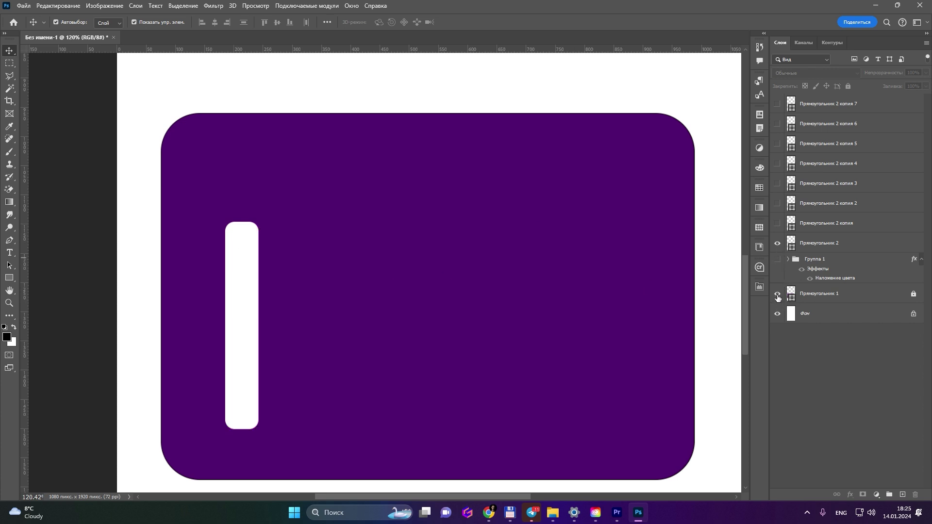
pyautogui.click(777, 313)
pyautogui.scroll(-5, 526, 321)
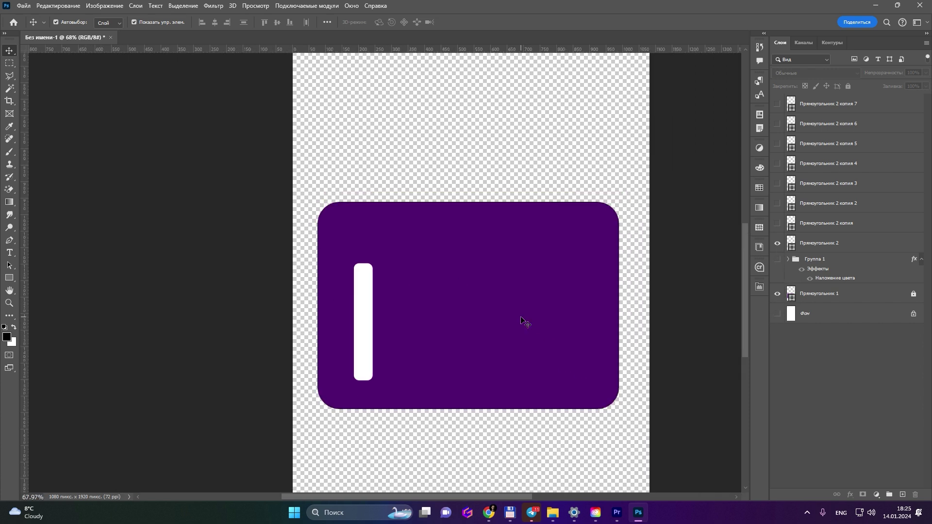
pyautogui.click(777, 243)
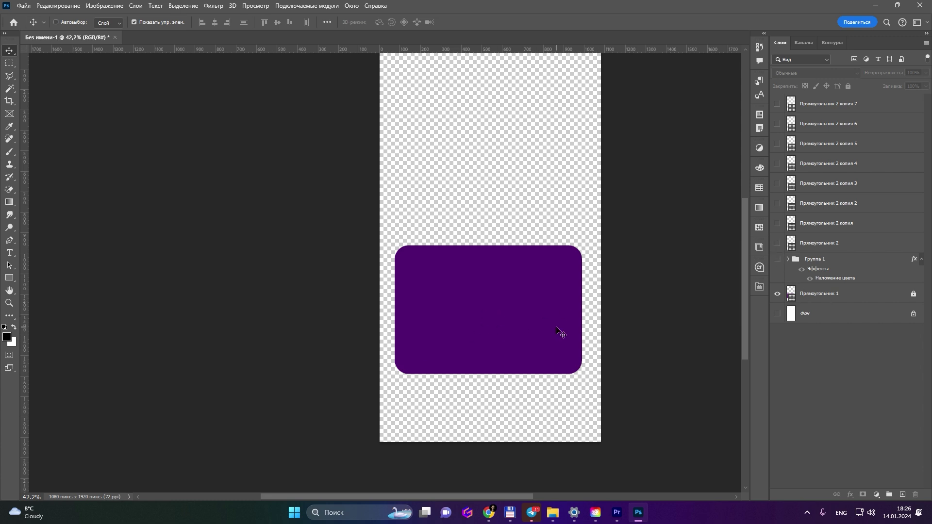
# Export the purple rectangle as a transparent PNG named fom to the Desktop.
pyautogui.hotkey('ctrl', 'alt', 'shift', 'w')
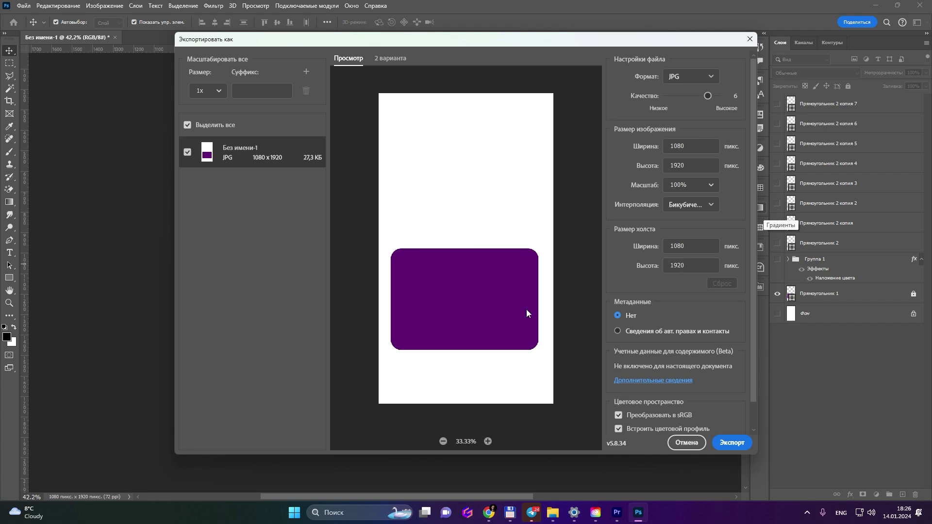
pyautogui.click(702, 76)
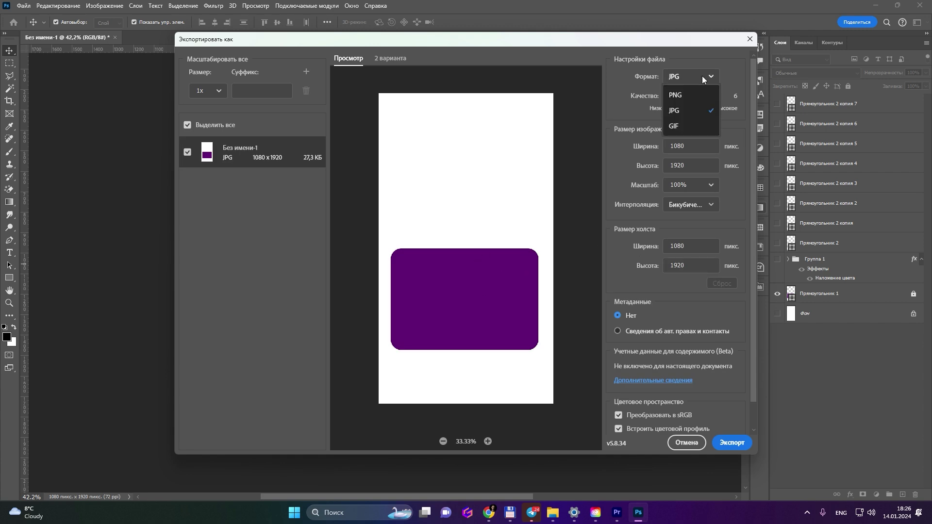
pyautogui.click(684, 95)
pyautogui.click(729, 442)
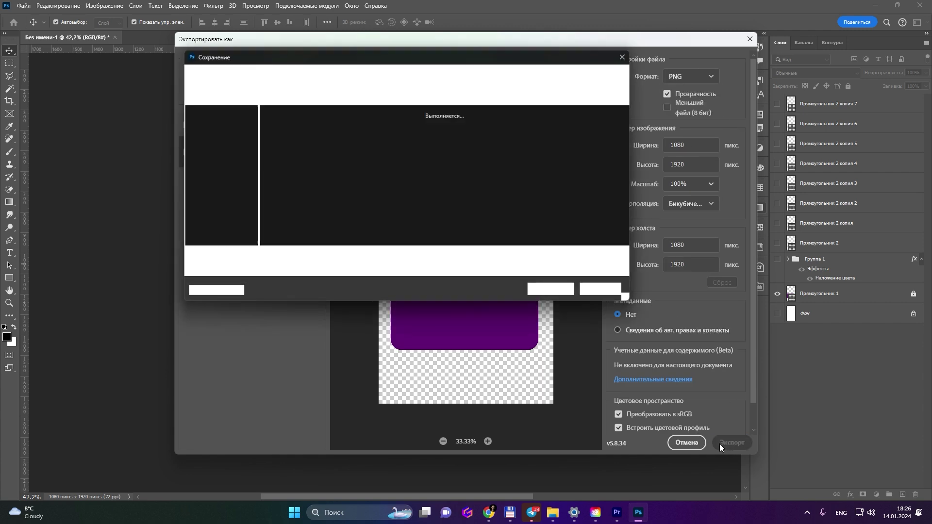
pyautogui.click(559, 293)
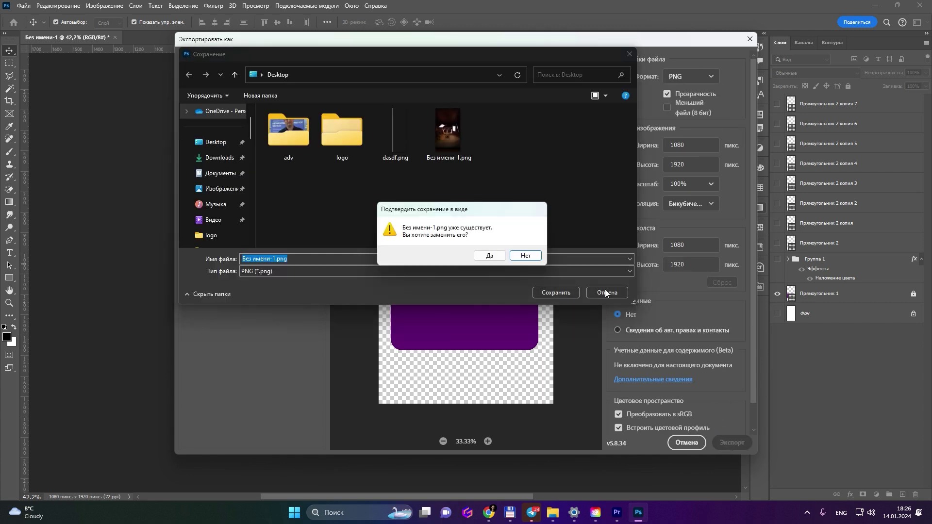
pyautogui.click(527, 259)
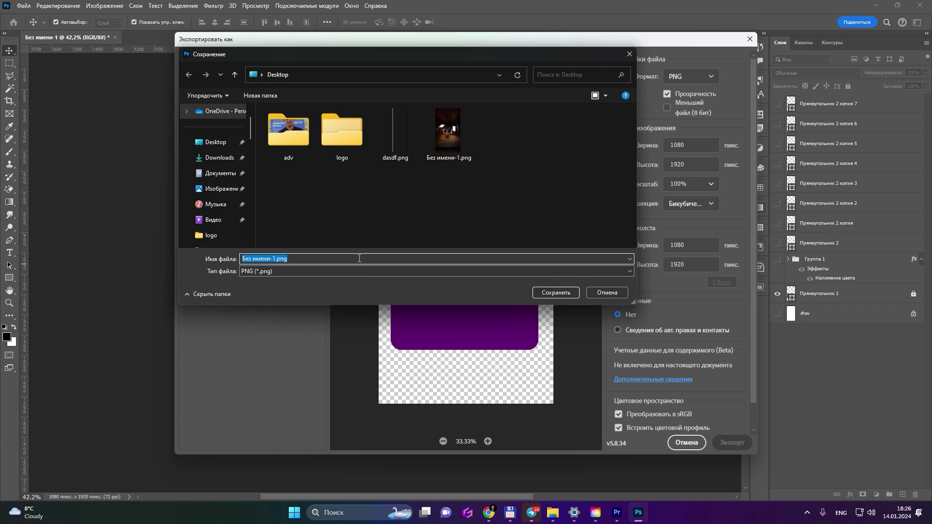
pyautogui.write('fom')
pyautogui.press('Return')
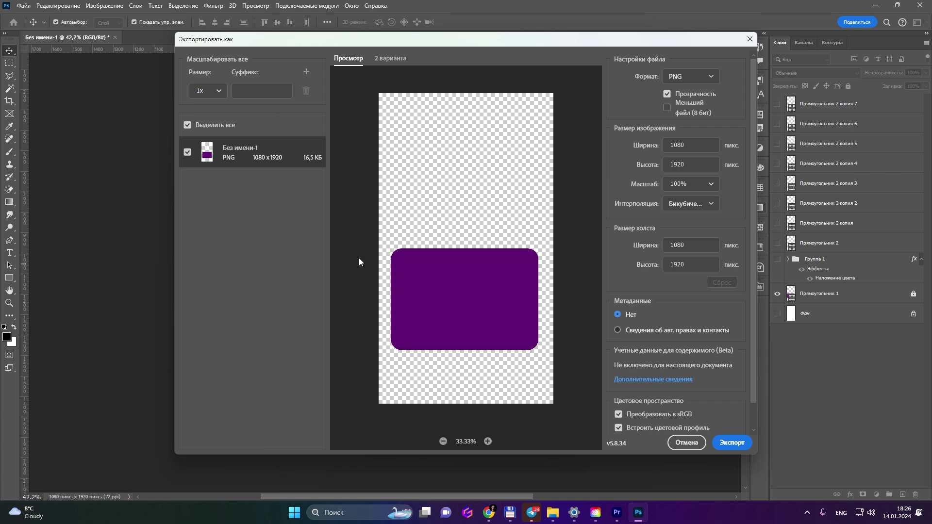
# Hide the purple rectangle layer and show only the first white bar, Прямоугольник 2.
pyautogui.click(777, 294)
pyautogui.click(777, 243)
pyautogui.press('ctrl')
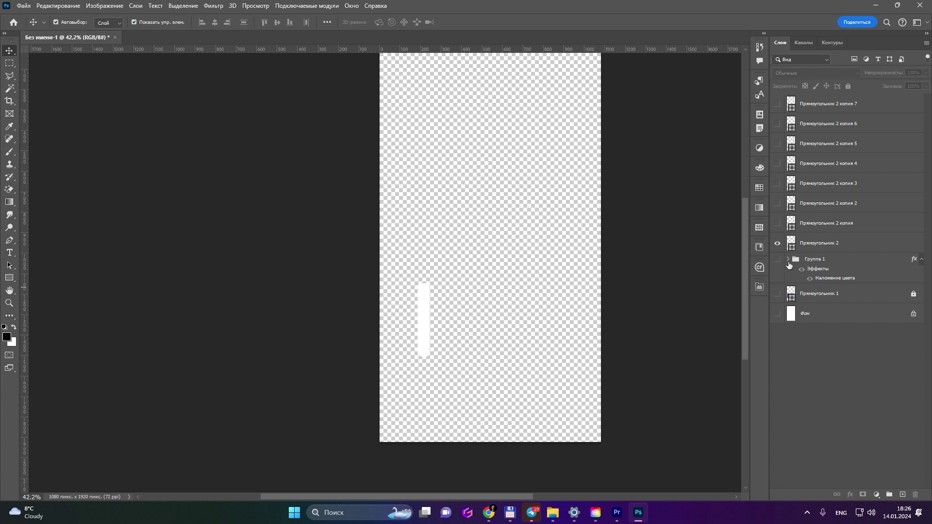
# Crop the canvas closely around the white bar to about 110 x 409 px, leaving a small transparent margin.
pyautogui.click(9, 101)
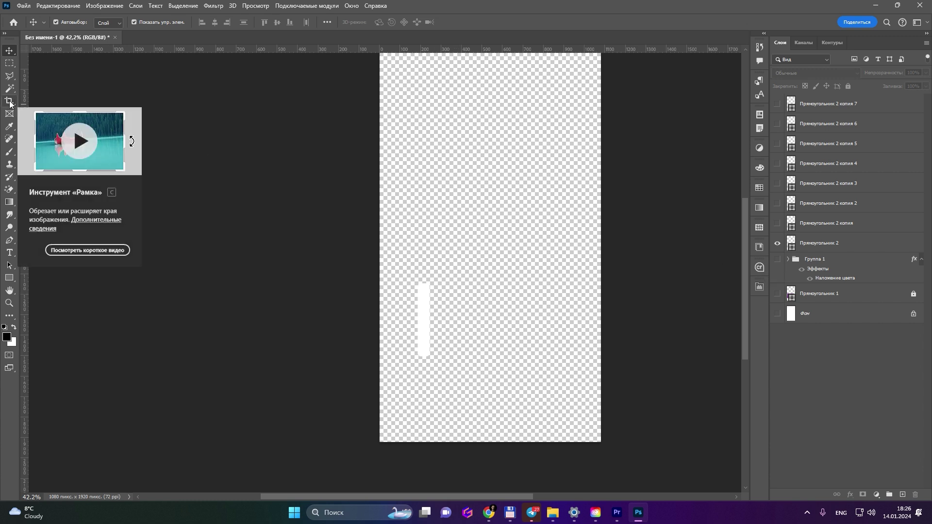
pyautogui.scroll(-1, 445, 356)
pyautogui.press('super')
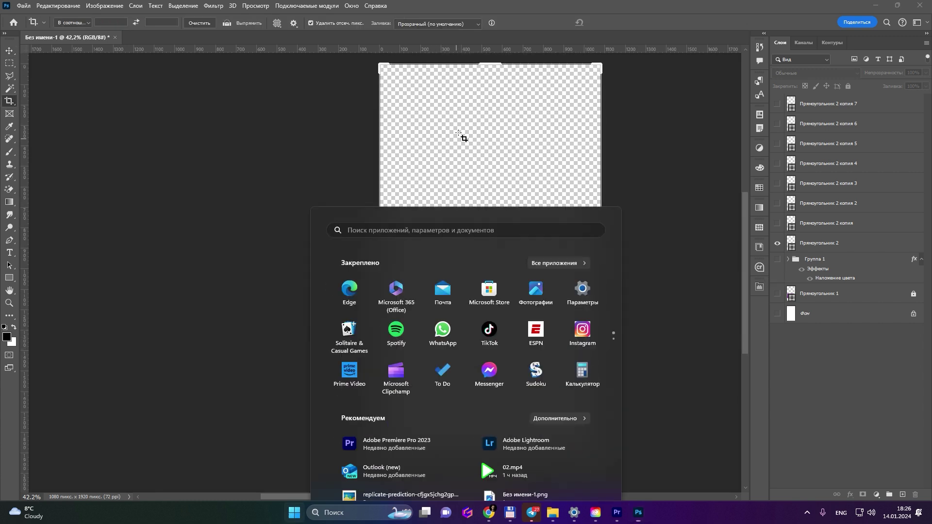
pyautogui.press('Escape')
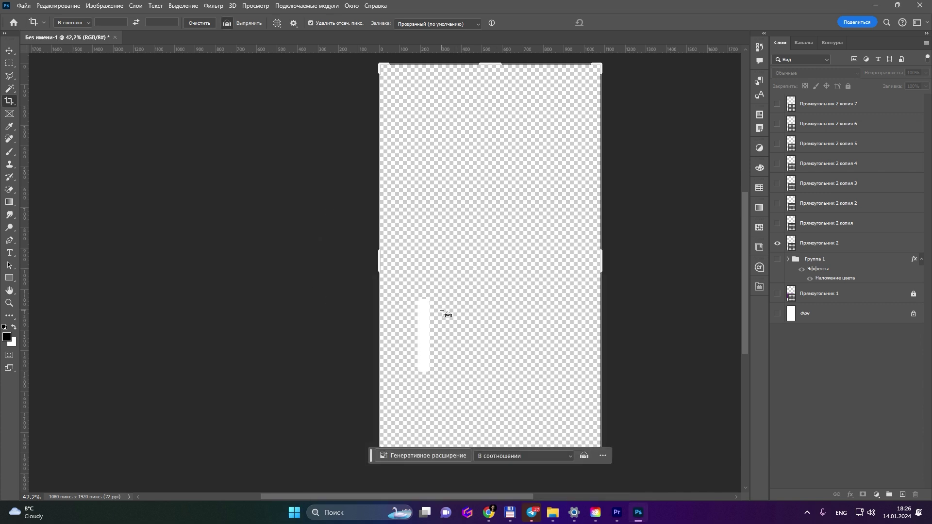
pyautogui.hotkey('ctrl', '0')
pyautogui.scroll(6, 365, 362)
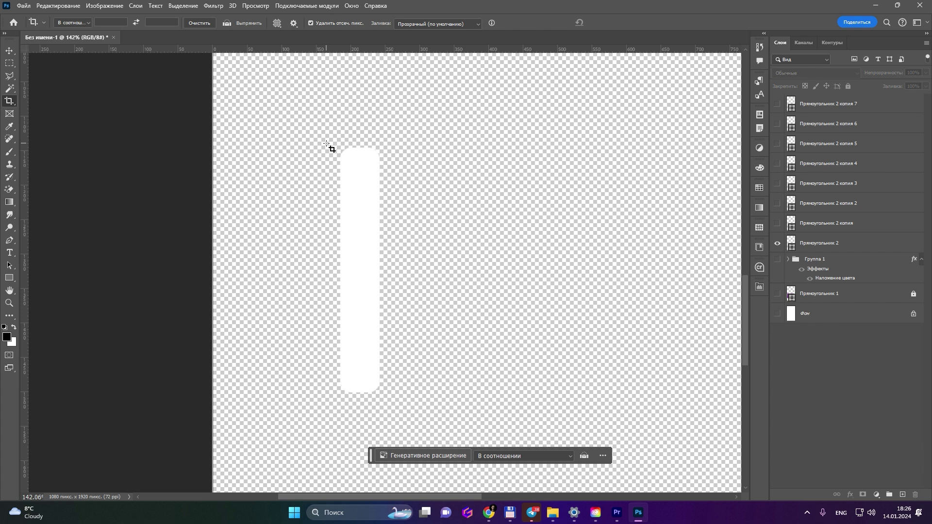
pyautogui.moveTo(320, 136); pyautogui.dragTo(408, 416)
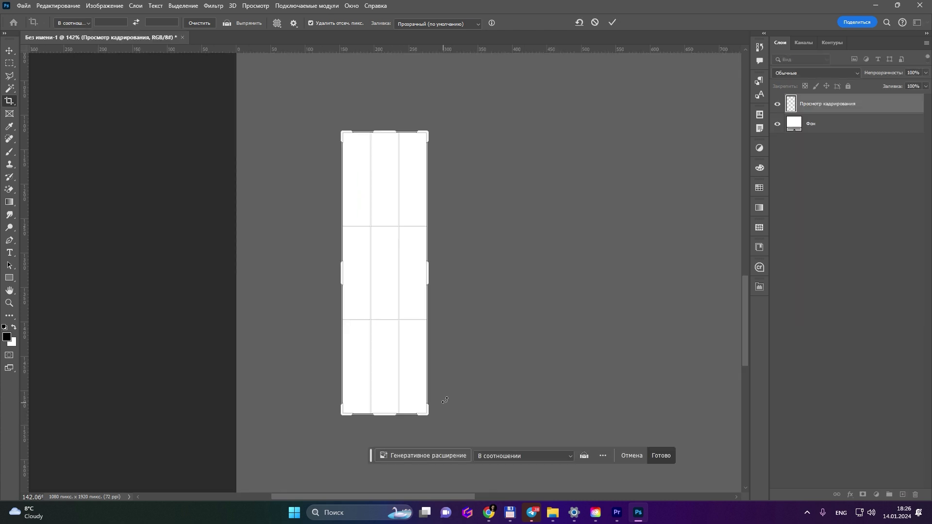
pyautogui.moveTo(429, 277); pyautogui.dragTo(424, 277)
pyautogui.press('Return')
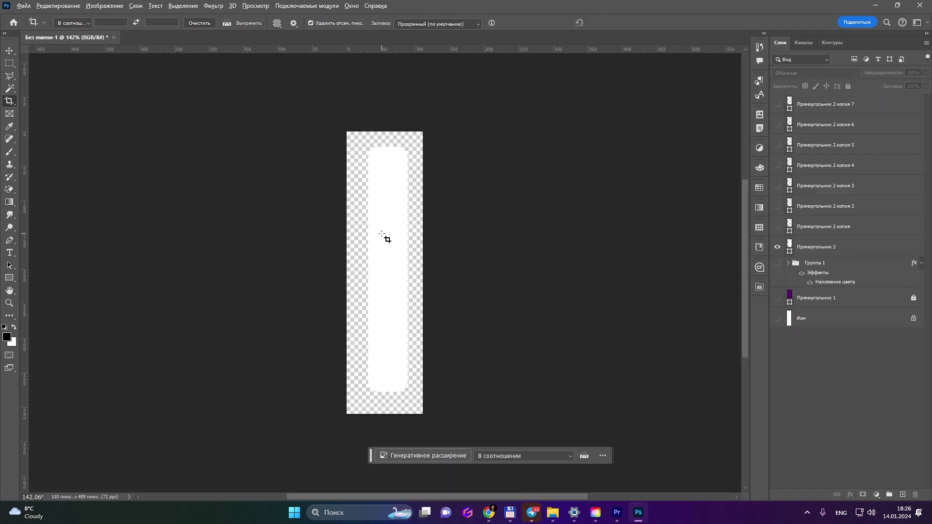
# Shift the white bar slightly left to centre it horizontally on the cropped canvas, and check its margins.
pyautogui.scroll(3, 381, 234)
pyautogui.press('v')
pyautogui.click(376, 251)
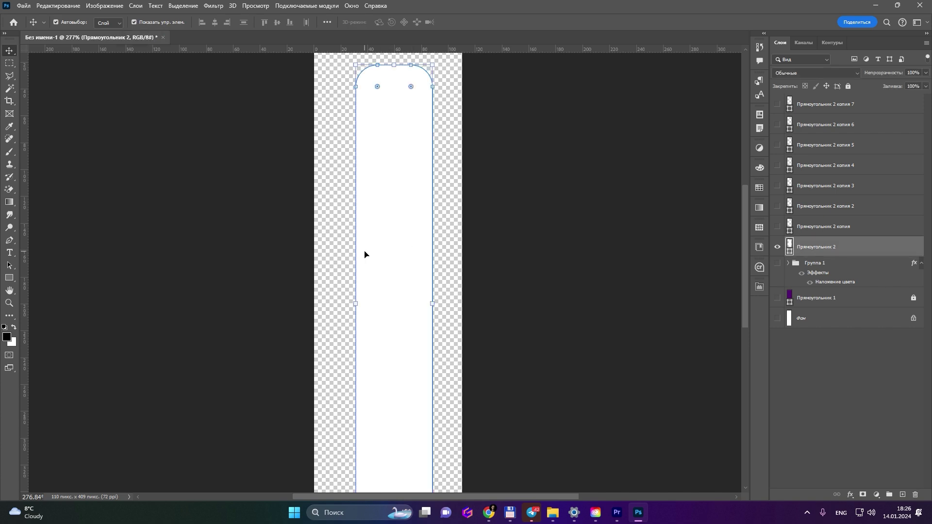
pyautogui.moveTo(373, 268); pyautogui.dragTo(369, 266)
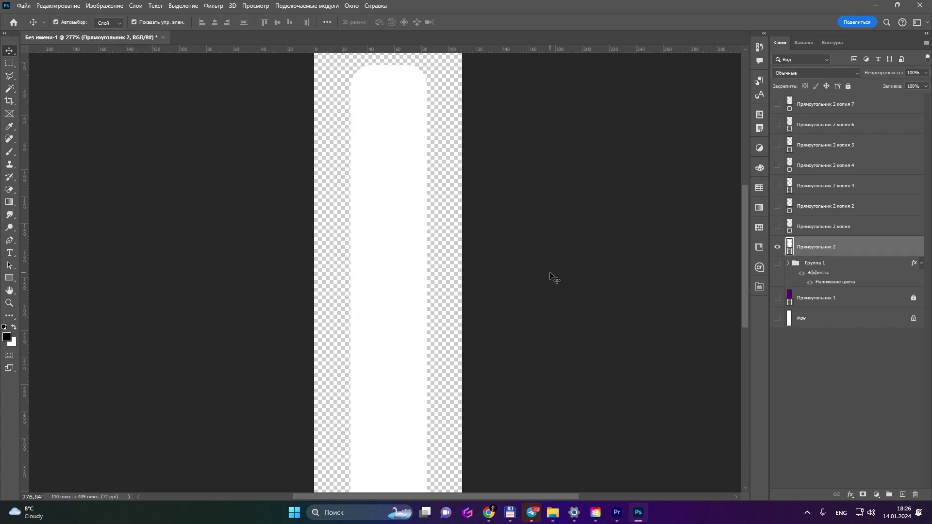
pyautogui.click(551, 277)
pyautogui.scroll(-3, 455, 235)
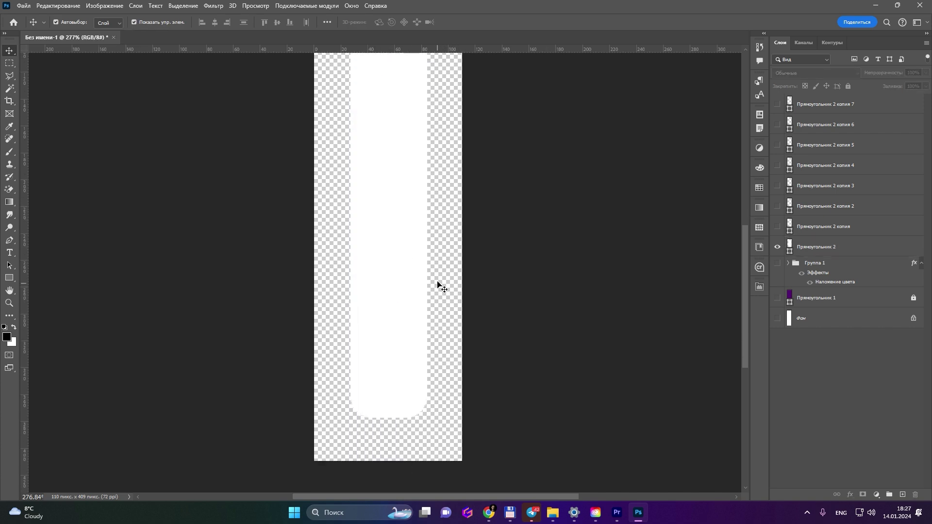
pyautogui.scroll(1, 434, 272)
pyautogui.scroll(3, 430, 252)
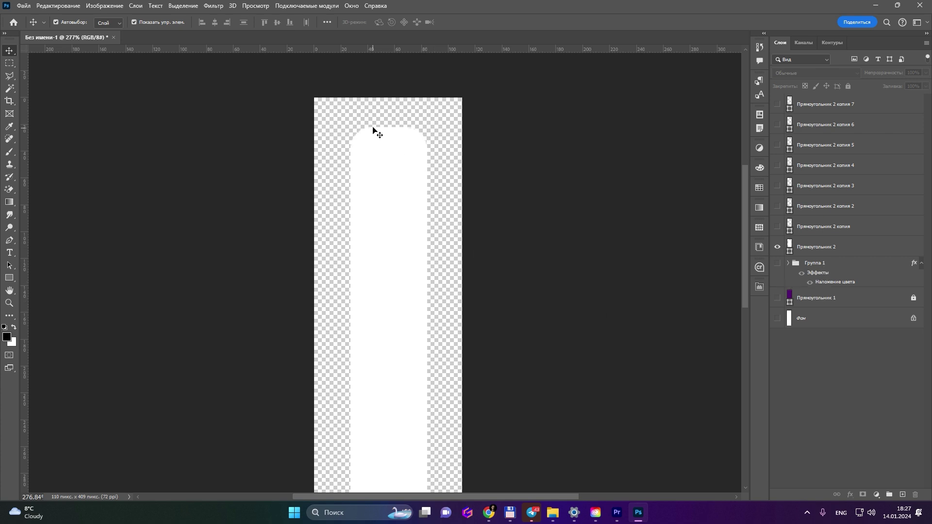
pyautogui.scroll(-4, 408, 345)
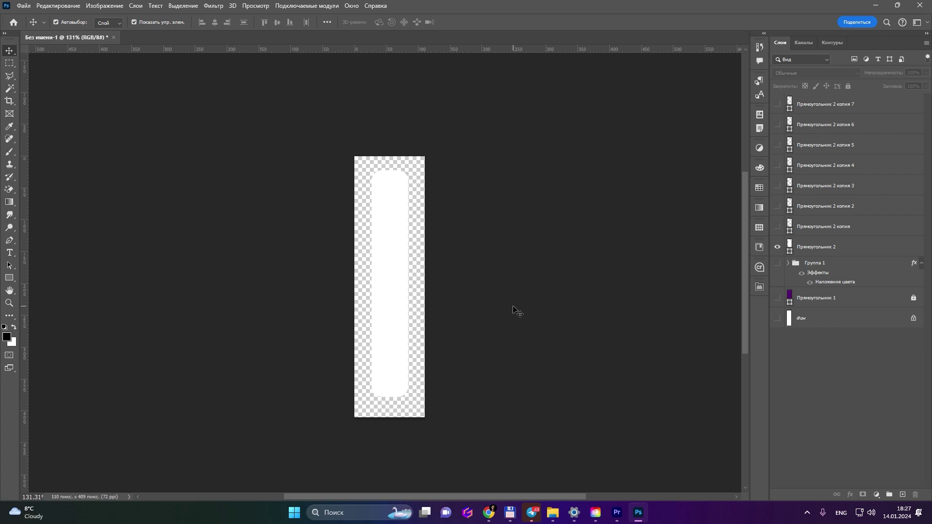
# Export the cropped white bar as a transparent PNG named awdaw to the Desktop.
pyautogui.hotkey('ctrl', 'alt', 'shift', 'w')
pyautogui.press('Return')
pyautogui.click(544, 290)
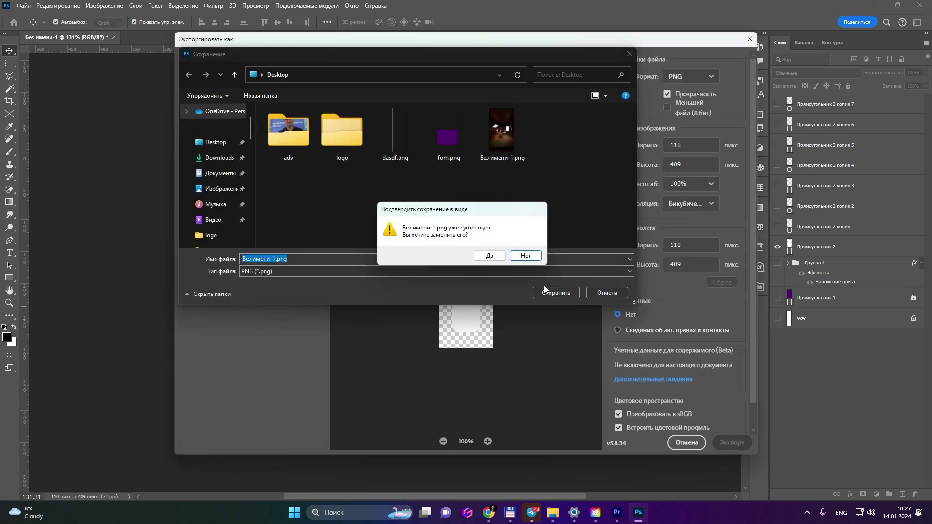
pyautogui.click(517, 256)
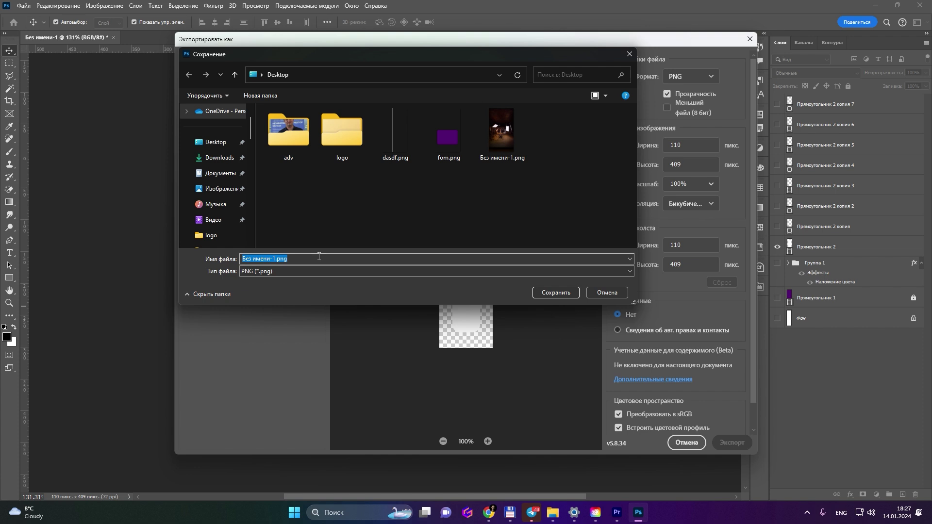
pyautogui.write('awdaw')
pyautogui.press('Return')
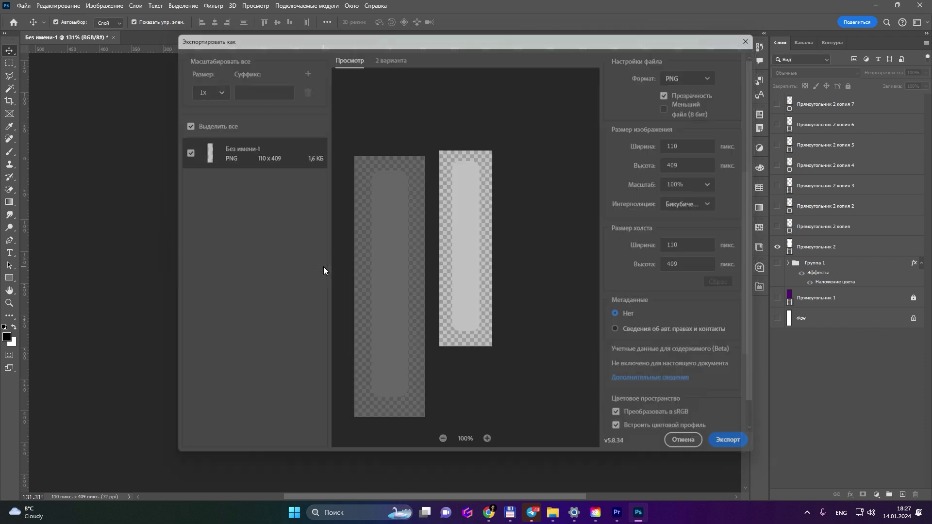
# Switch to Premiere Pro and import awdaw.png and fom.png from the Desktop into the AWDAW project.
pyautogui.click(613, 515)
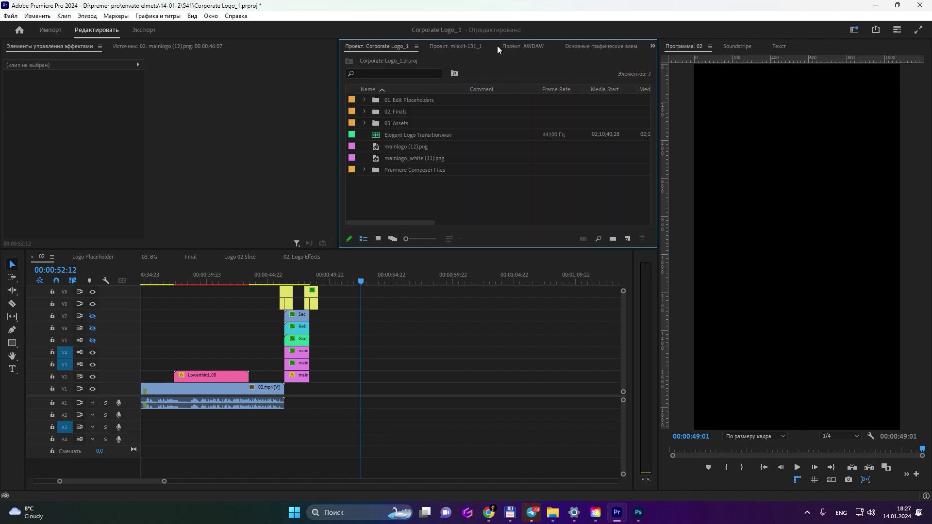
pyautogui.scroll(-1, 494, 46)
pyautogui.scroll(-1, 495, 45)
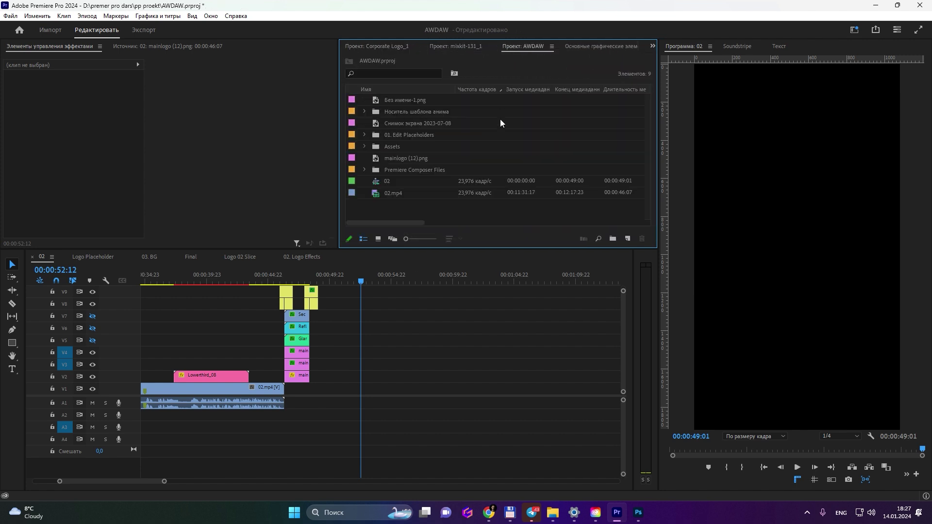
pyautogui.doubleClick(462, 202)
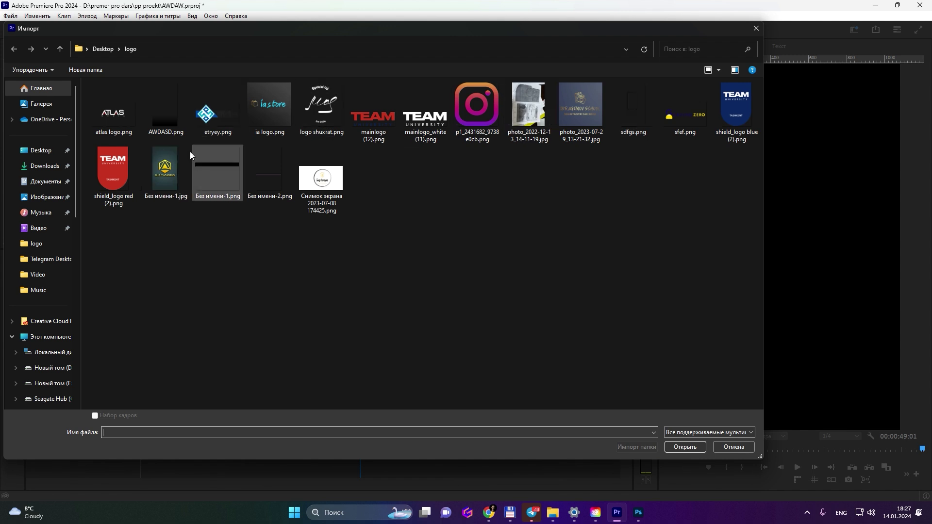
pyautogui.click(103, 49)
pyautogui.click(373, 109)
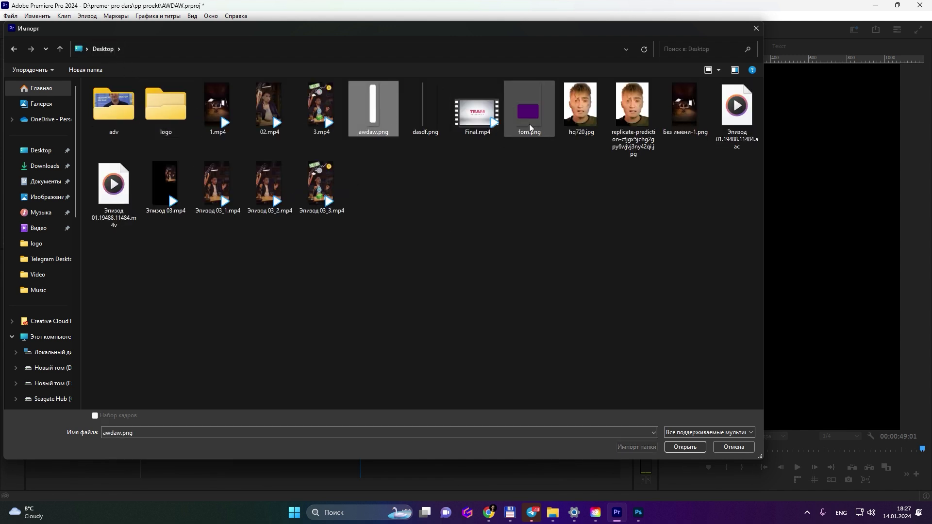
pyautogui.keyDown('ctrl'); pyautogui.click(529, 109); pyautogui.keyUp('ctrl')
pyautogui.click(684, 447)
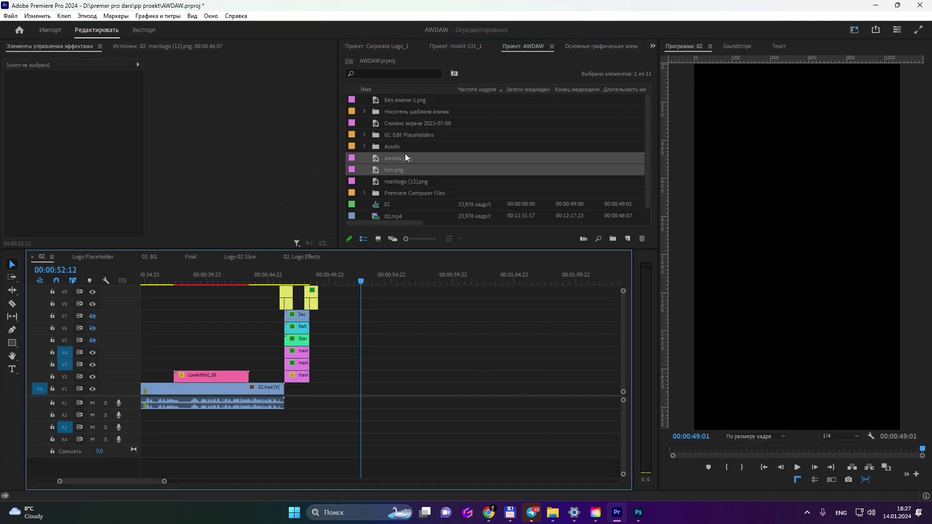
# Place fom.png on track V1 after the existing clips and stack awdaw.png directly above it on V2.
pyautogui.moveTo(438, 163); pyautogui.dragTo(364, 389)
pyautogui.click(364, 280)
pyautogui.moveTo(364, 281); pyautogui.dragTo(374, 282)
pyautogui.moveTo(438, 387); pyautogui.dragTo(378, 377)
pyautogui.click(414, 334)
# Move the white bar to the purple background's left side, at position 196.1, 1336.9, and add a horizontal guide at its lower edge.
pyautogui.click(799, 253)
pyautogui.click(799, 253)
pyautogui.moveTo(798, 248); pyautogui.dragTo(733, 307)
pyautogui.moveTo(726, 59); pyautogui.dragTo(752, 358)
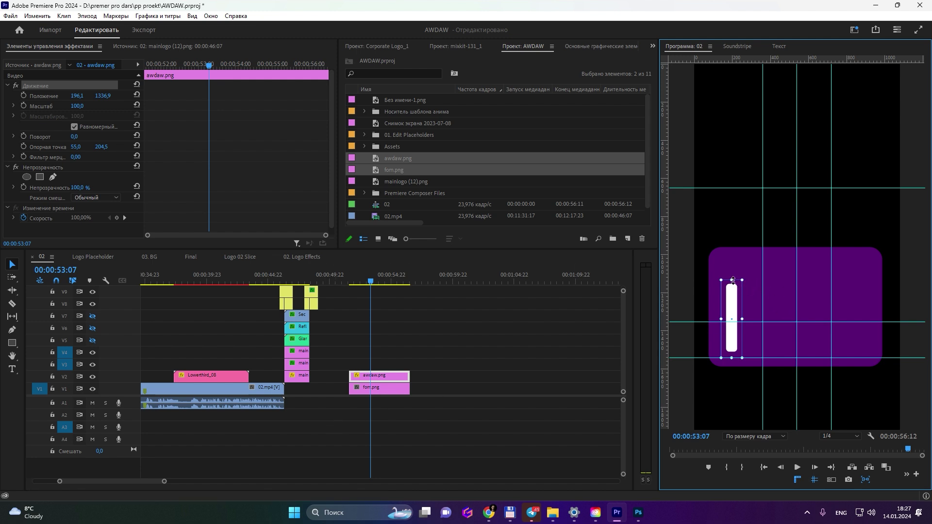
# Try to shorten the white bar by scaling it in the preview, undoing each attempt.
pyautogui.moveTo(732, 280); pyautogui.dragTo(733, 302)
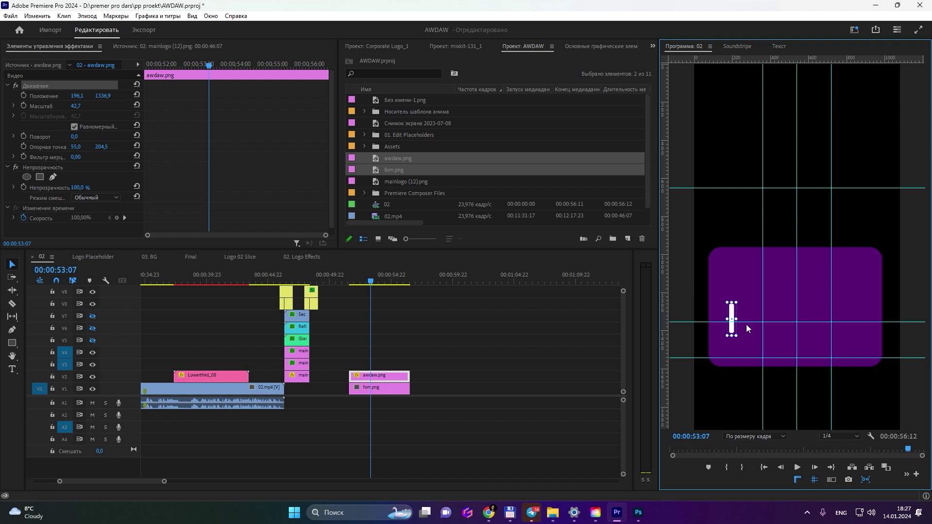
pyautogui.hotkey('ctrl', 'z')
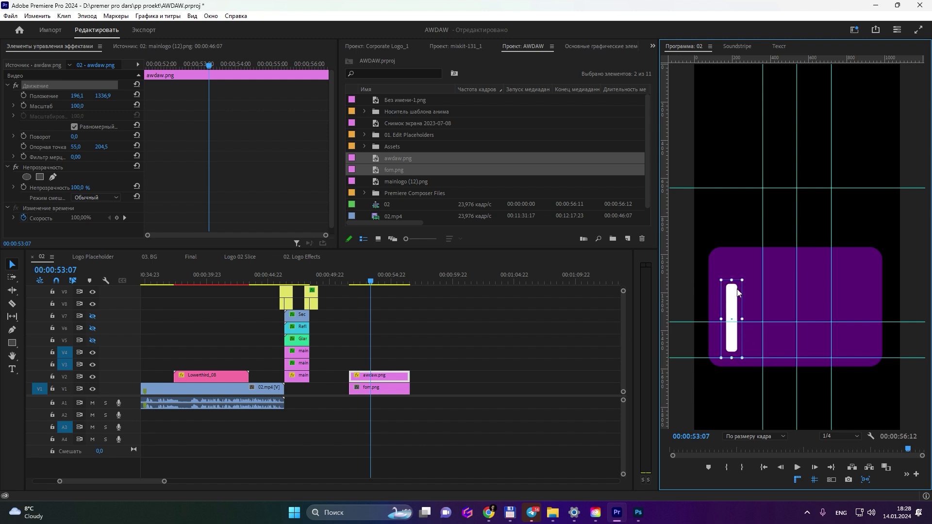
pyautogui.moveTo(729, 295); pyautogui.dragTo(731, 314)
pyautogui.hotkey('ctrl', 'z')
pyautogui.moveTo(731, 278)
pyautogui.mouseDown()
pyautogui.moveTo(732, 293)
pyautogui.moveTo(732, 229)
pyautogui.moveTo(729, 295)
pyautogui.mouseUp()
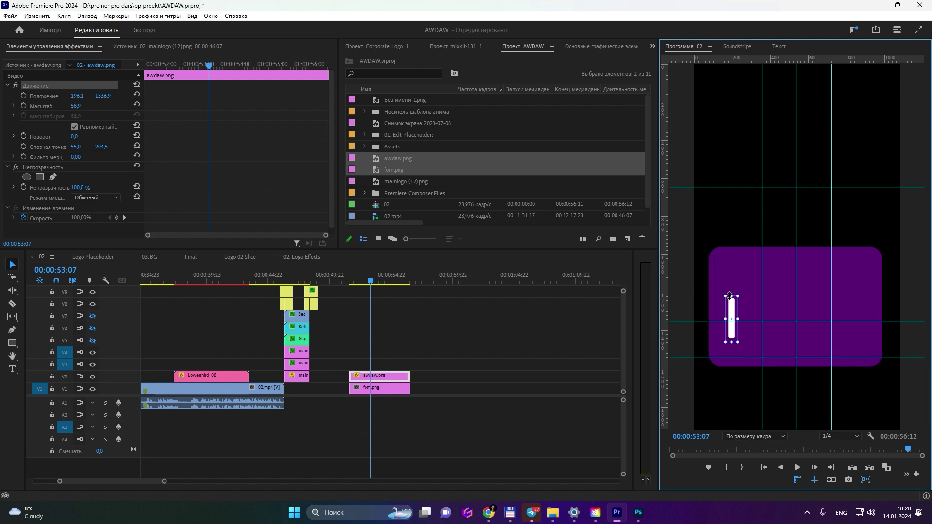
pyautogui.hotkey('ctrl', 'z')
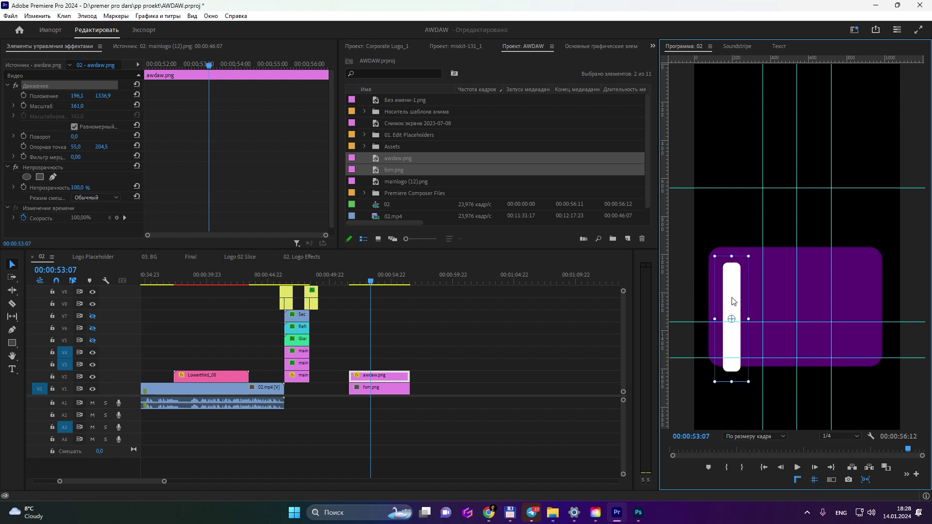
pyautogui.hotkey('ctrl', 'z')
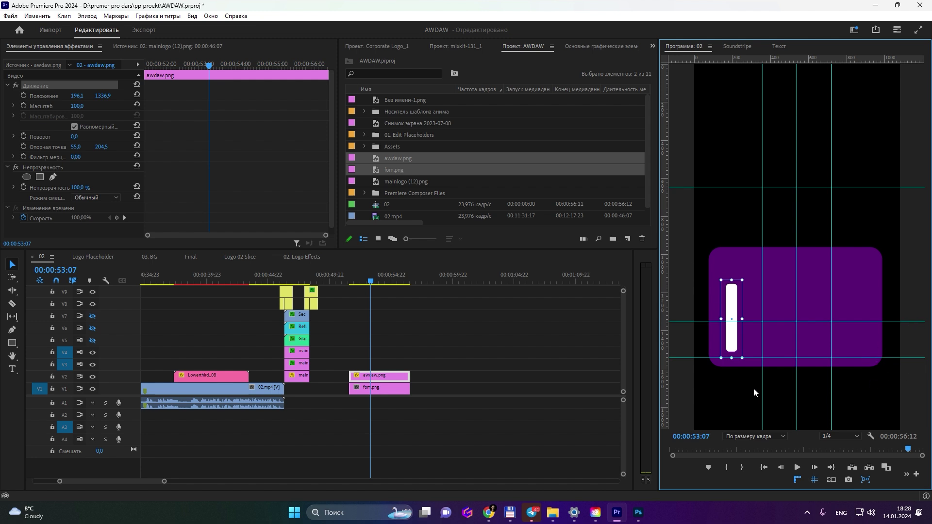
# Add a rectangular opacity mask to the white bar and pull its corner points outward around the bar.
pyautogui.click(745, 437)
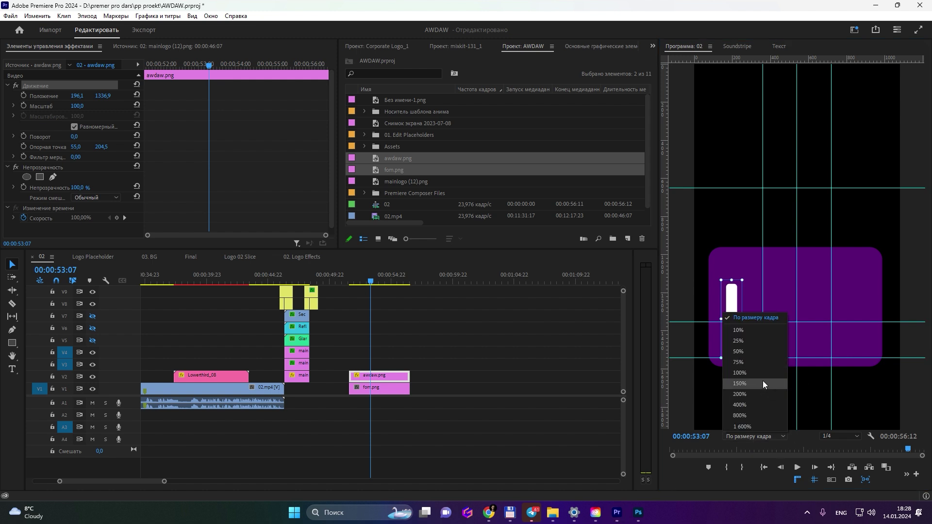
pyautogui.click(762, 381)
pyautogui.scroll(-10, 858, 272)
pyautogui.moveTo(922, 218); pyautogui.dragTo(923, 342)
pyautogui.moveTo(799, 427); pyautogui.dragTo(732, 425)
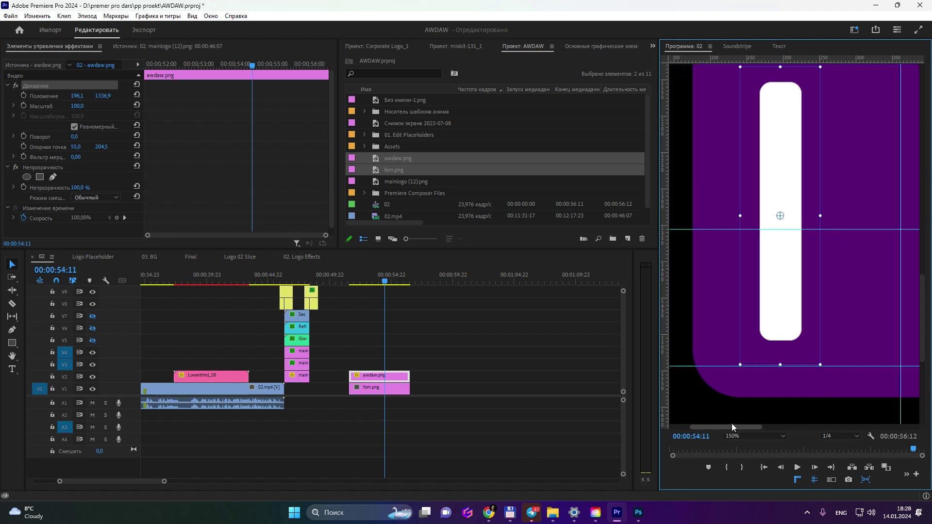
pyautogui.click(39, 177)
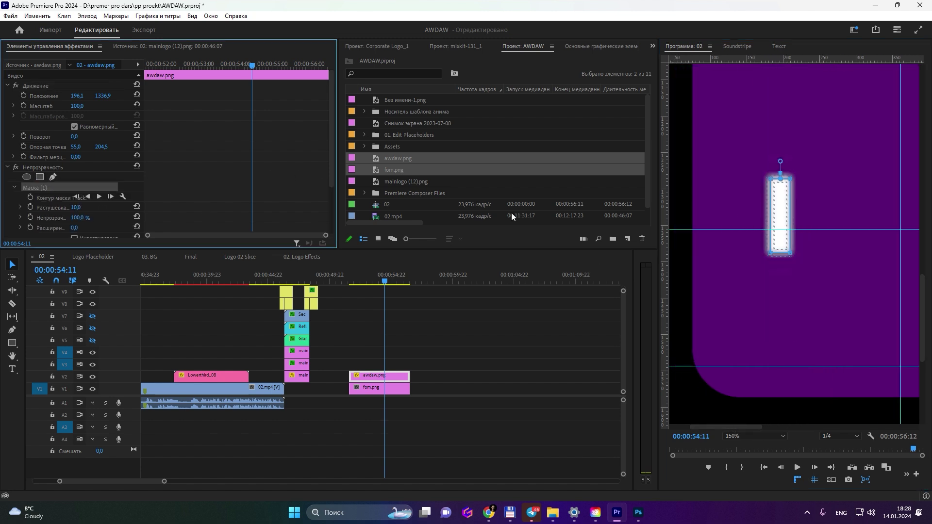
pyautogui.moveTo(771, 179); pyautogui.dragTo(726, 98)
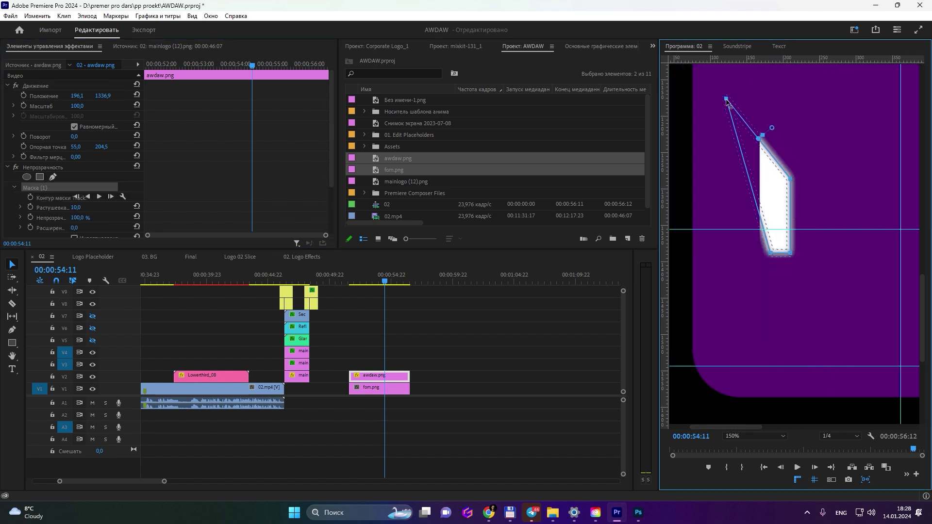
pyautogui.moveTo(770, 255); pyautogui.dragTo(711, 360)
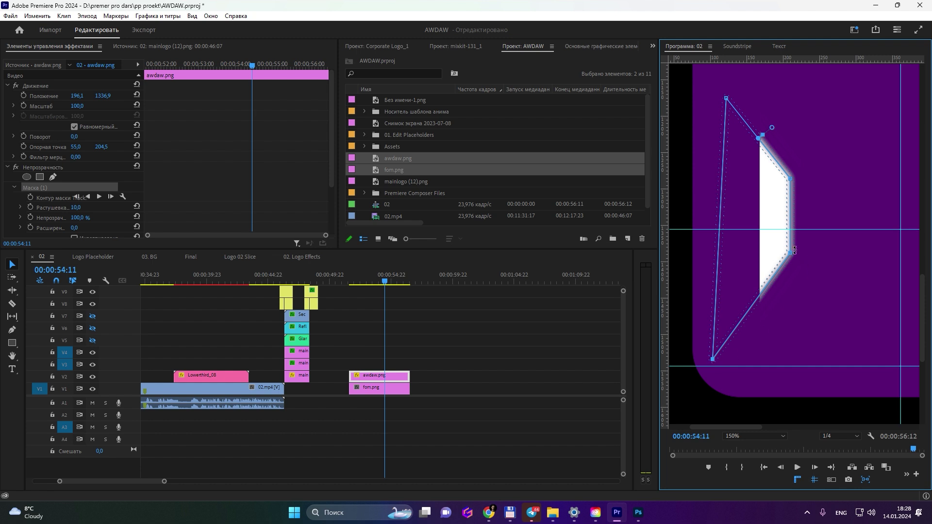
pyautogui.moveTo(791, 253); pyautogui.dragTo(826, 371)
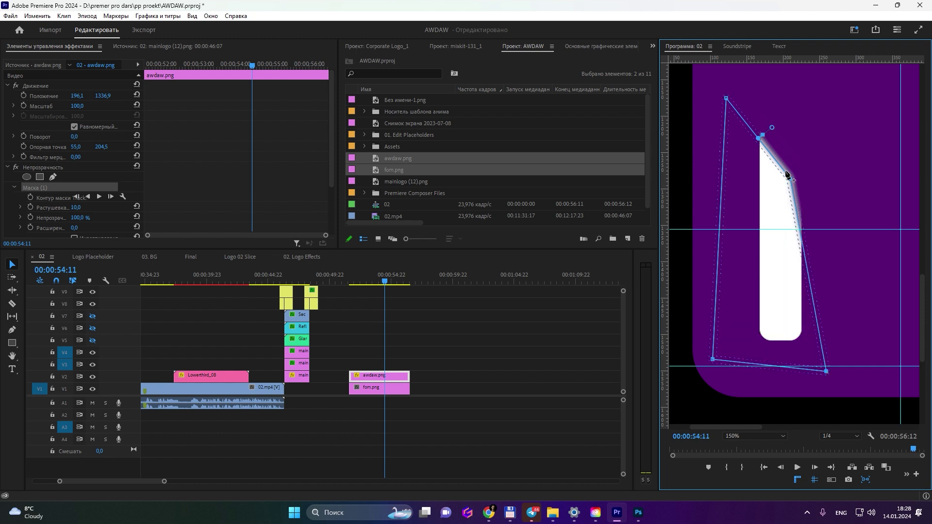
pyautogui.moveTo(789, 179); pyautogui.dragTo(828, 125)
# Lower the mask's upper corners to the middle guide and align its lower corners with the bottom guide.
pyautogui.moveTo(822, 212); pyautogui.dragTo(829, 228)
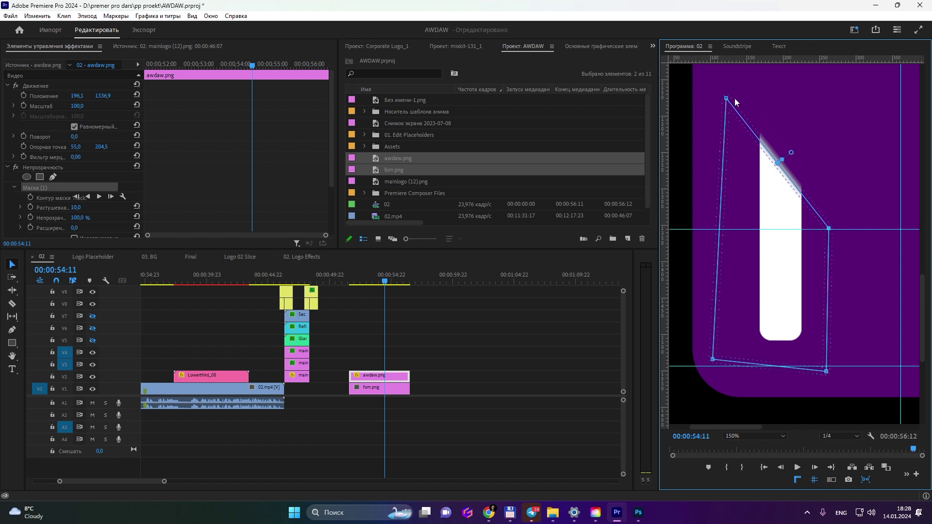
pyautogui.moveTo(725, 99); pyautogui.dragTo(714, 229)
pyautogui.moveTo(714, 362); pyautogui.dragTo(711, 366)
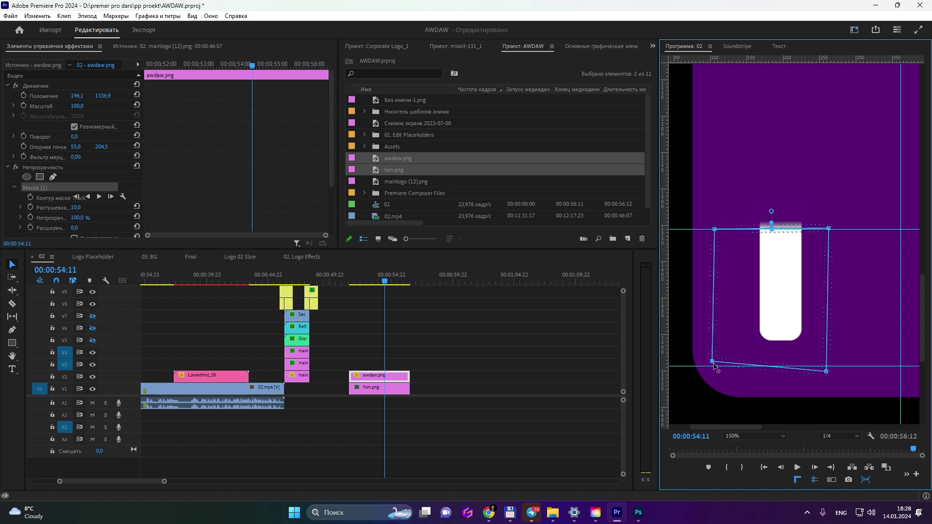
pyautogui.moveTo(823, 373); pyautogui.dragTo(826, 367)
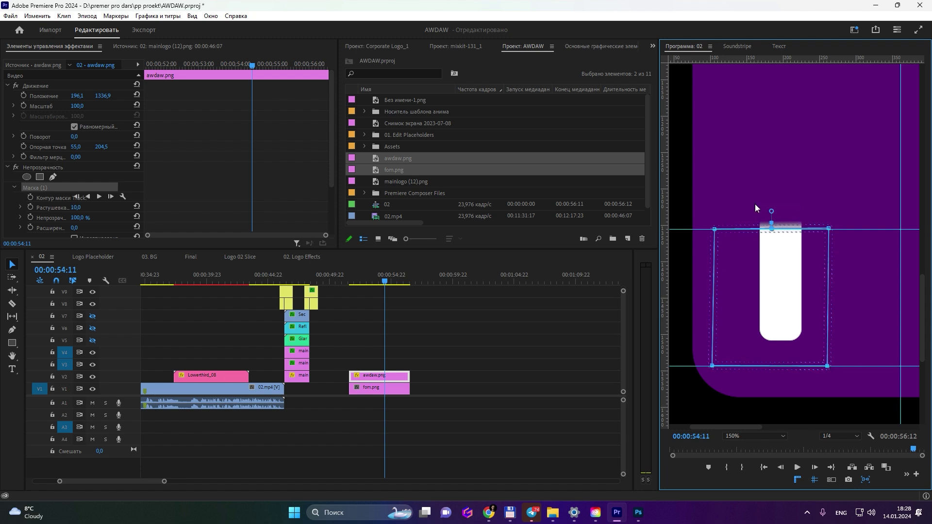
# Set the mask's feather to 0 and expansion to 21.6, and pull its corners inside the bar to round the visible top.
pyautogui.moveTo(771, 211)
pyautogui.mouseDown()
pyautogui.moveTo(772, 194)
pyautogui.moveTo(772, 231)
pyautogui.moveTo(774, 193)
pyautogui.mouseUp()
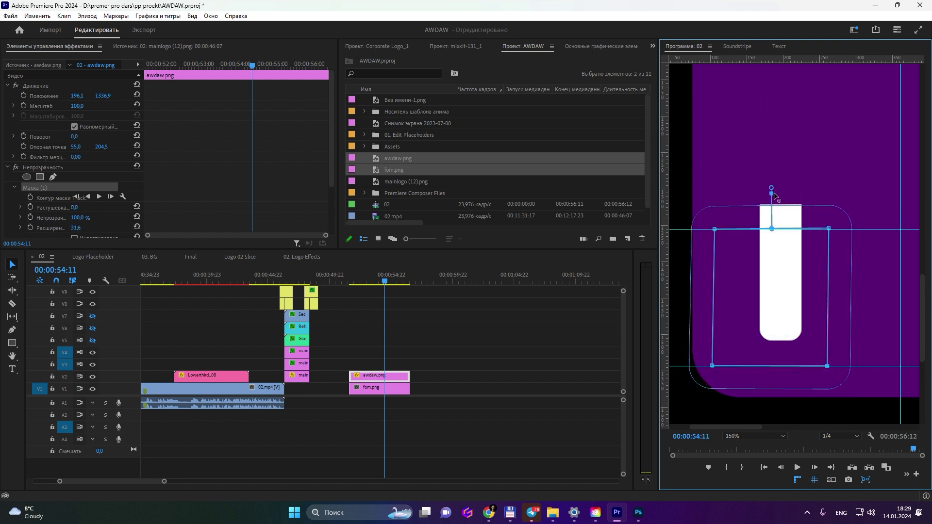
pyautogui.moveTo(714, 228); pyautogui.dragTo(771, 222)
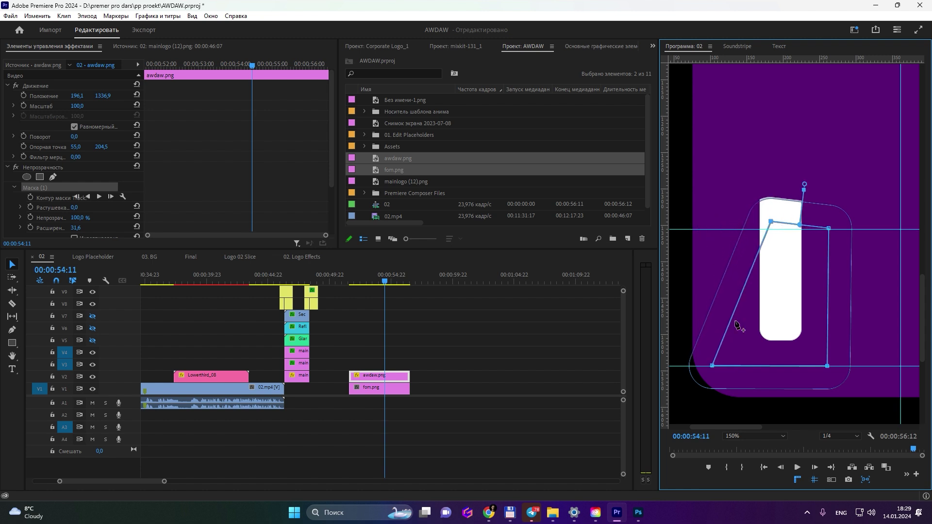
pyautogui.moveTo(715, 366); pyautogui.dragTo(781, 325)
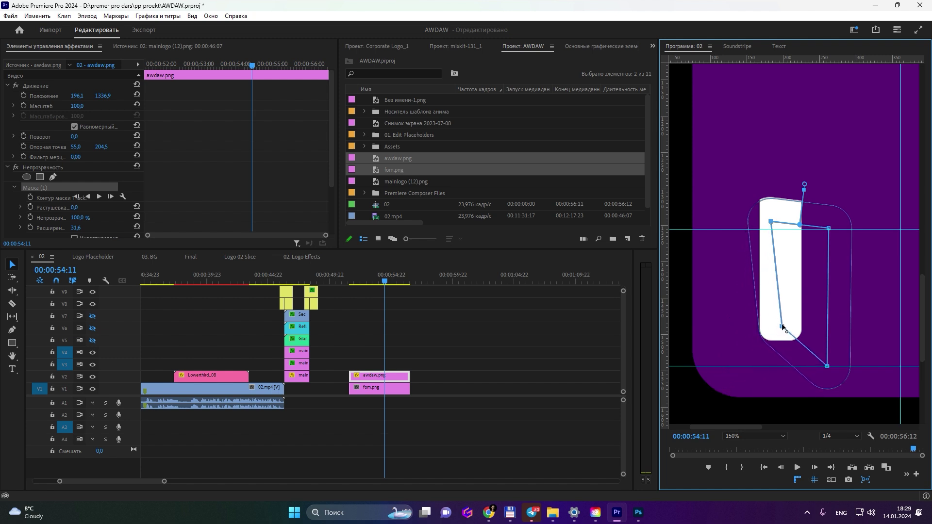
pyautogui.moveTo(827, 366); pyautogui.dragTo(786, 324)
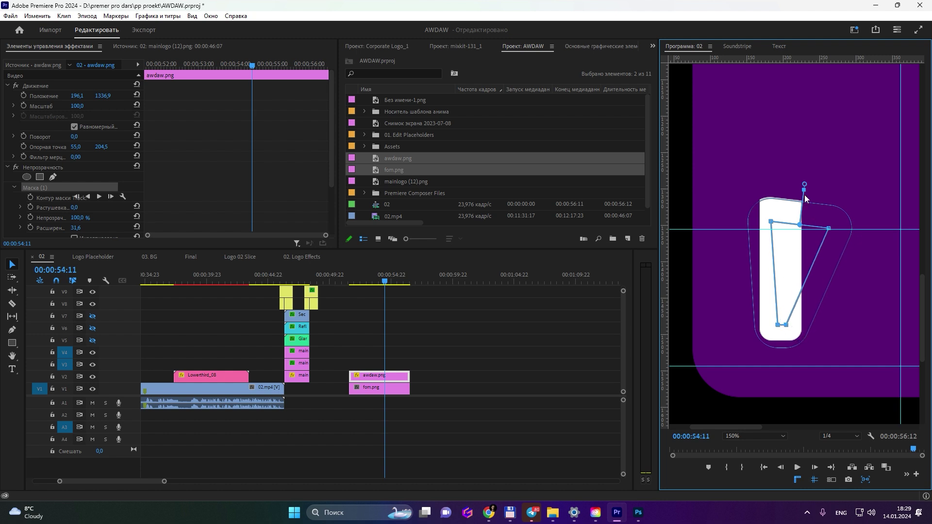
pyautogui.moveTo(804, 190); pyautogui.dragTo(803, 195)
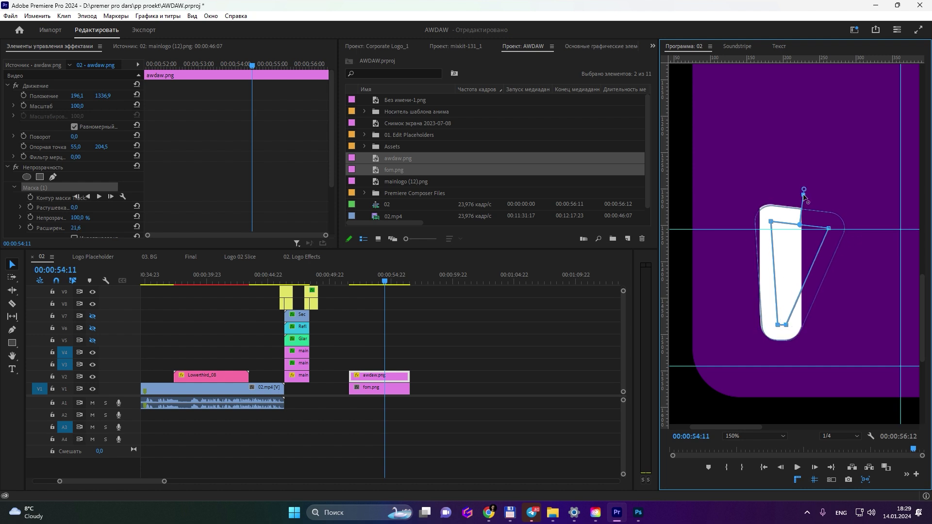
pyautogui.moveTo(828, 228); pyautogui.dragTo(775, 219)
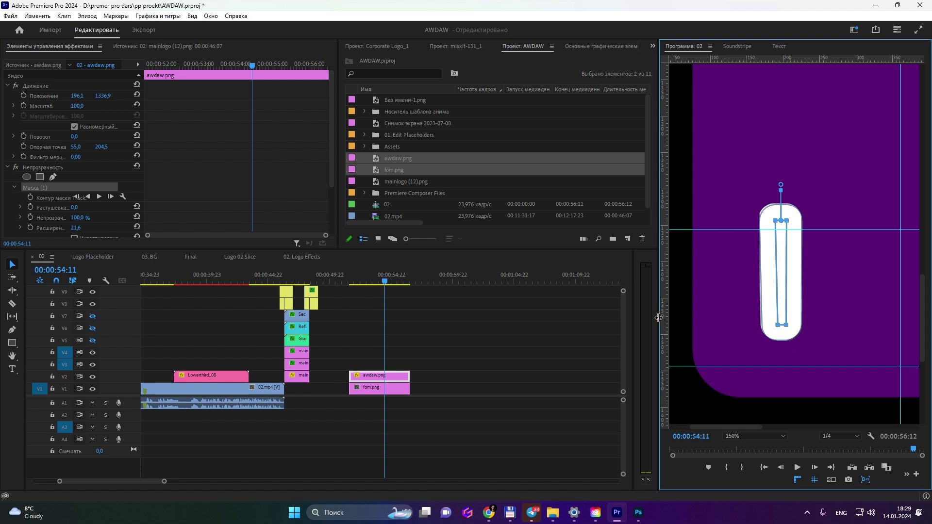
# Fit the preview to the frame and duplicate the Brightness and Distortion adjustment clips on V7 and V8 above the start of the awdaw.png clip.
pyautogui.moveTo(381, 277); pyautogui.dragTo(353, 282)
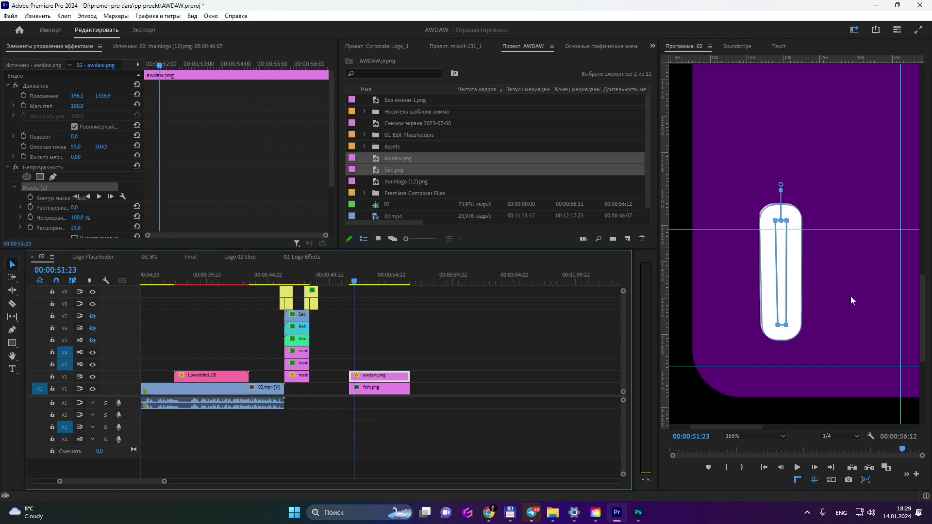
pyautogui.click(752, 436)
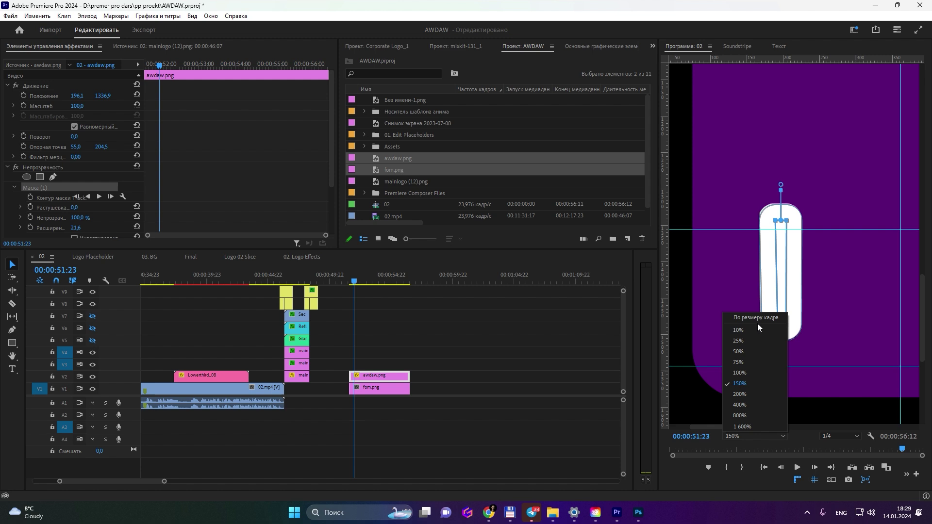
pyautogui.click(757, 320)
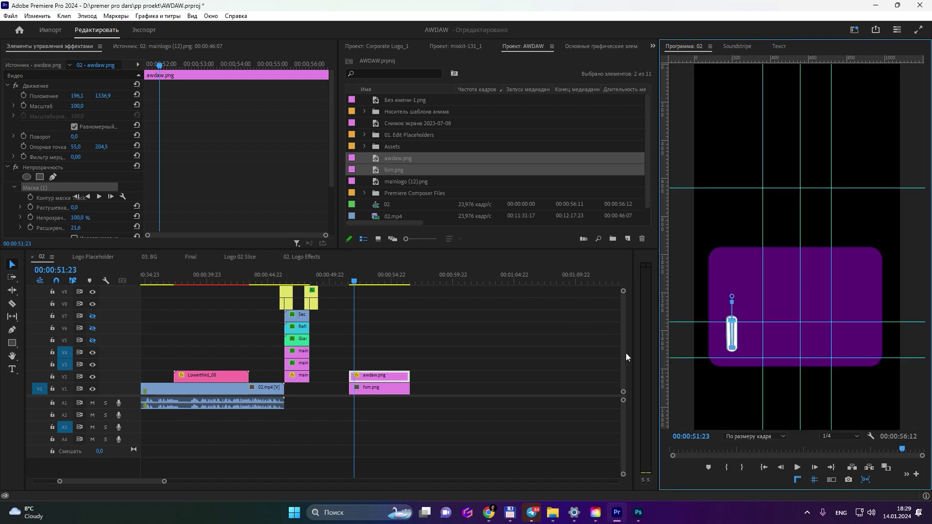
pyautogui.click(587, 357)
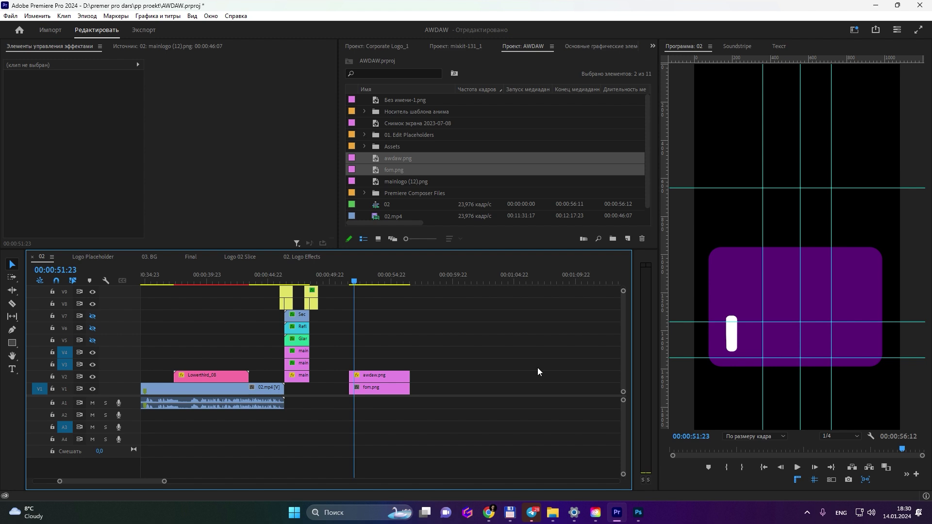
pyautogui.scroll(5, 370, 363)
pyautogui.click(308, 281)
pyautogui.moveTo(210, 290); pyautogui.dragTo(501, 310)
pyautogui.scroll(-2, 463, 305)
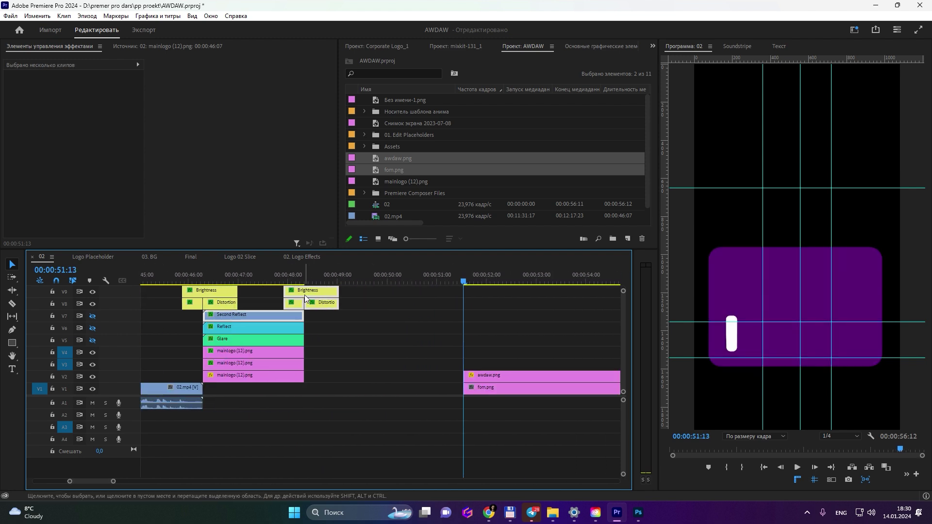
pyautogui.moveTo(307, 292); pyautogui.dragTo(472, 283)
pyautogui.click(417, 328)
pyautogui.press('Delete')
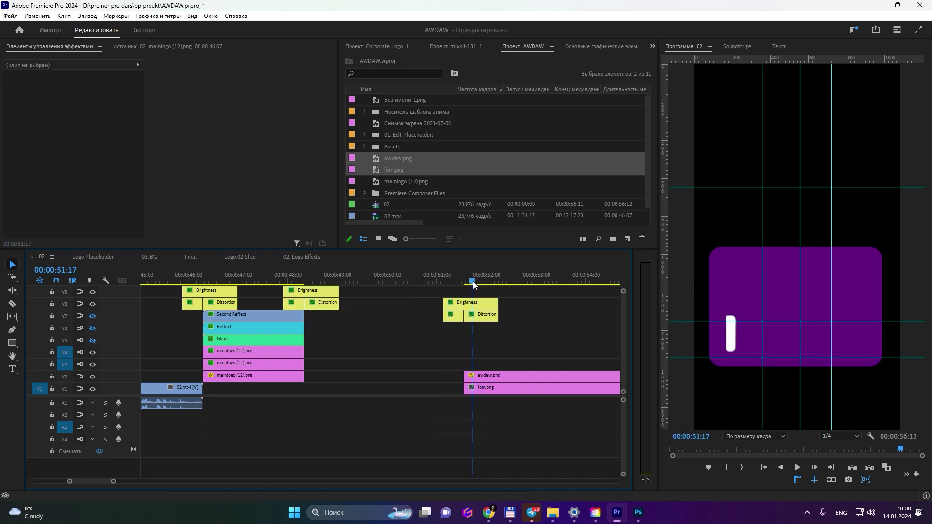
# Turn on mask path keyframing for Маска (1) of the awdaw.png clip at 00:00:51:15.
pyautogui.click(482, 375)
pyautogui.moveTo(476, 280); pyautogui.dragTo(467, 281)
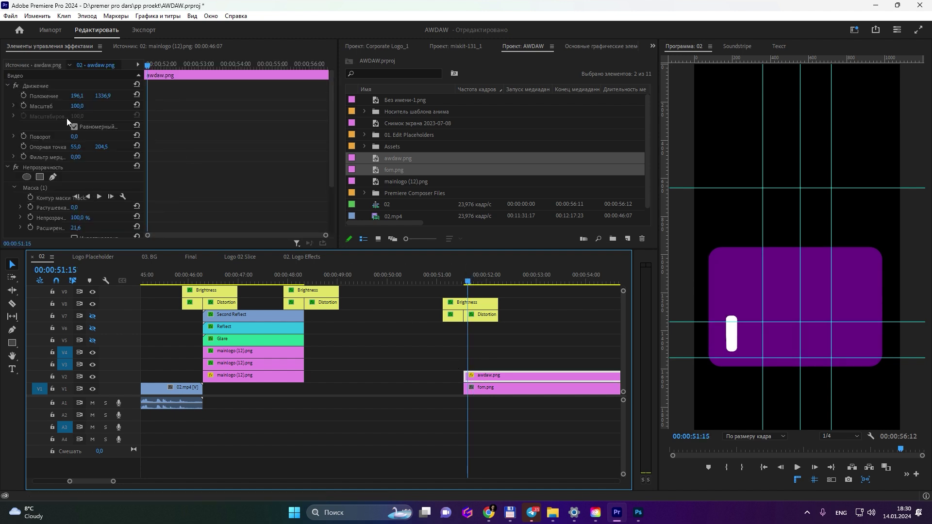
pyautogui.click(65, 190)
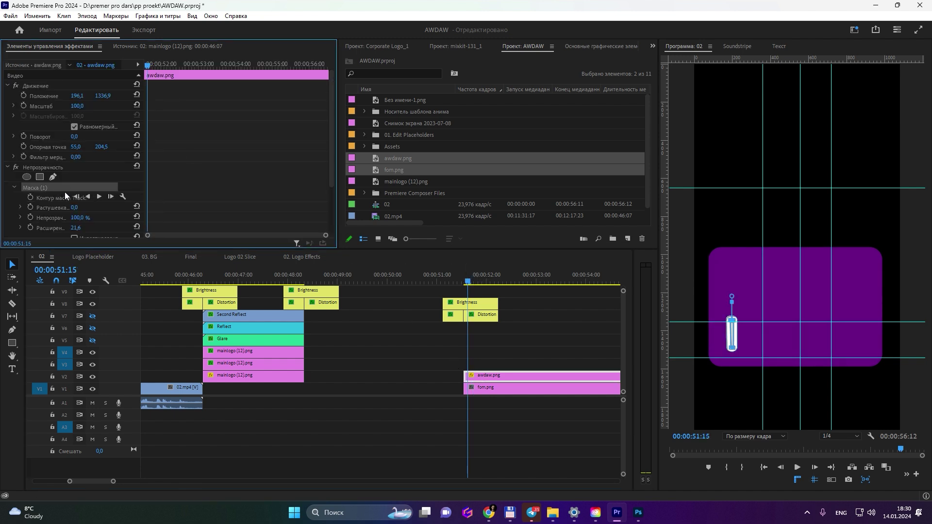
pyautogui.click(31, 198)
pyautogui.click(501, 374)
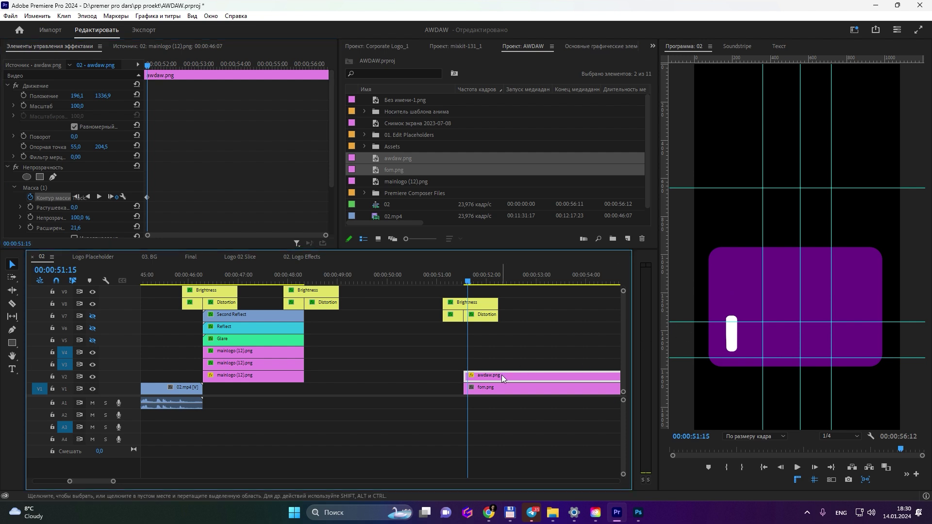
# Animate Маска (1) of the awdaw.png clip: lower it off the bar at 00:00:51:15, and raise it back over the bar at 00:00:51:21.
pyautogui.click(60, 188)
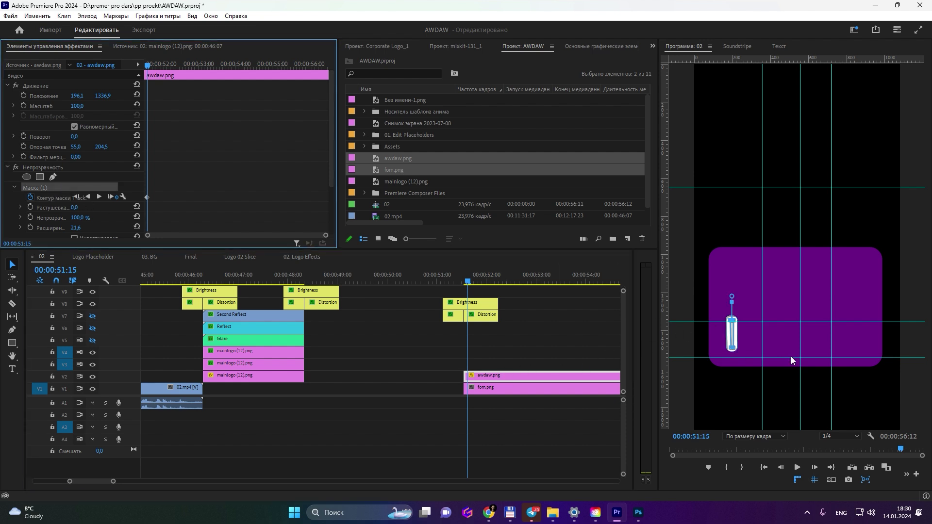
pyautogui.moveTo(732, 330); pyautogui.dragTo(732, 366)
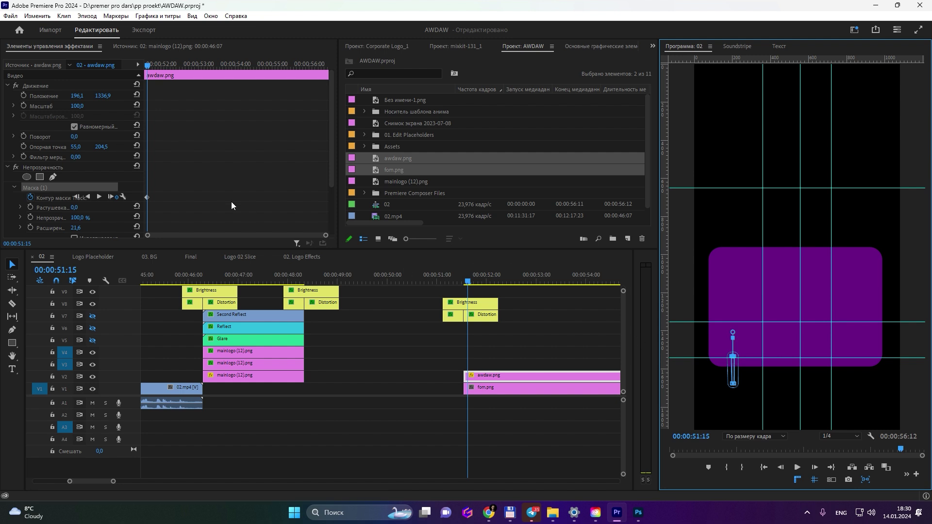
pyautogui.moveTo(470, 283); pyautogui.dragTo(480, 284)
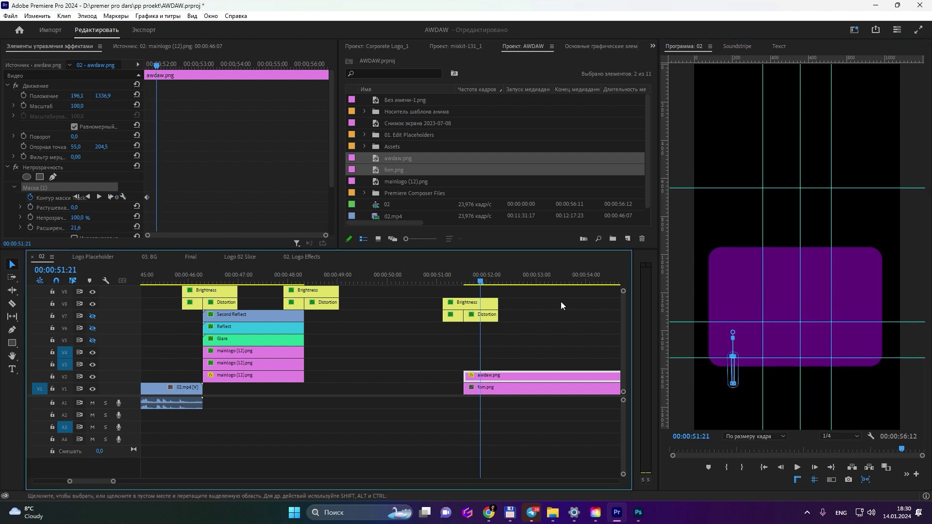
pyautogui.click(734, 371)
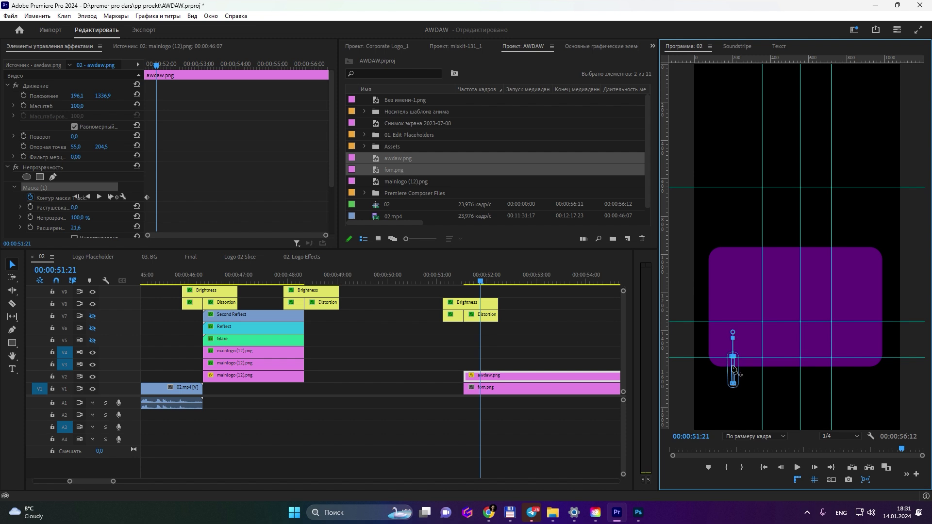
pyautogui.moveTo(733, 369); pyautogui.dragTo(732, 328)
# Play back the bar's mask animation from the start of the awdaw.png clip and review how the bar grows.
pyautogui.click(522, 336)
pyautogui.click(464, 279)
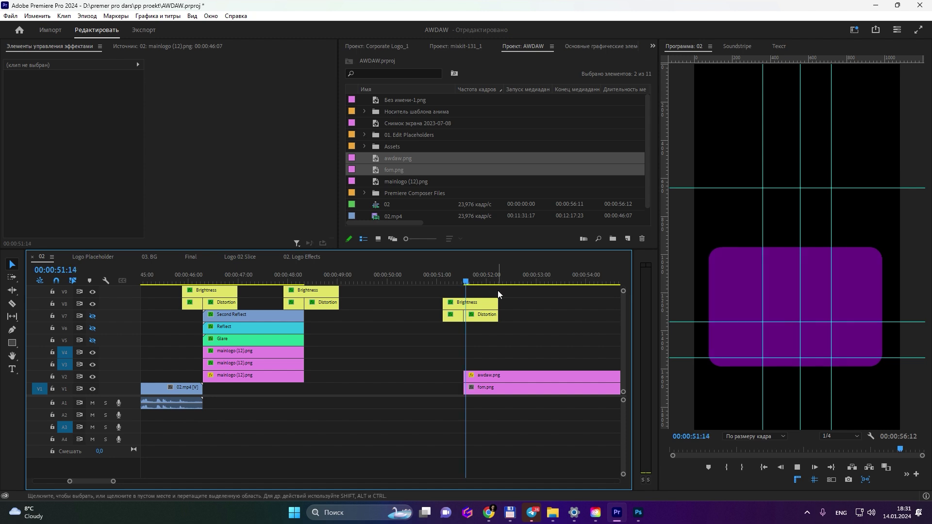
pyautogui.press('space')
pyautogui.moveTo(503, 278); pyautogui.dragTo(463, 287)
pyautogui.press('space')
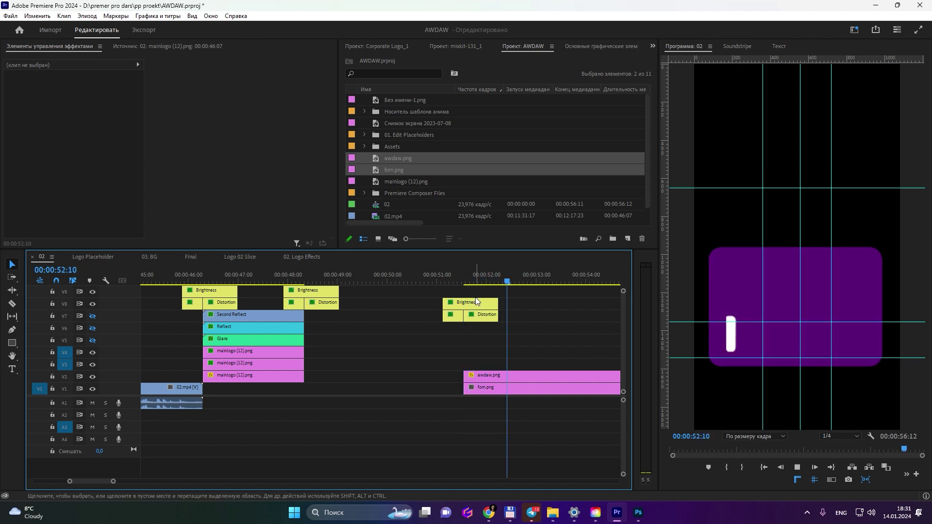
pyautogui.press('space')
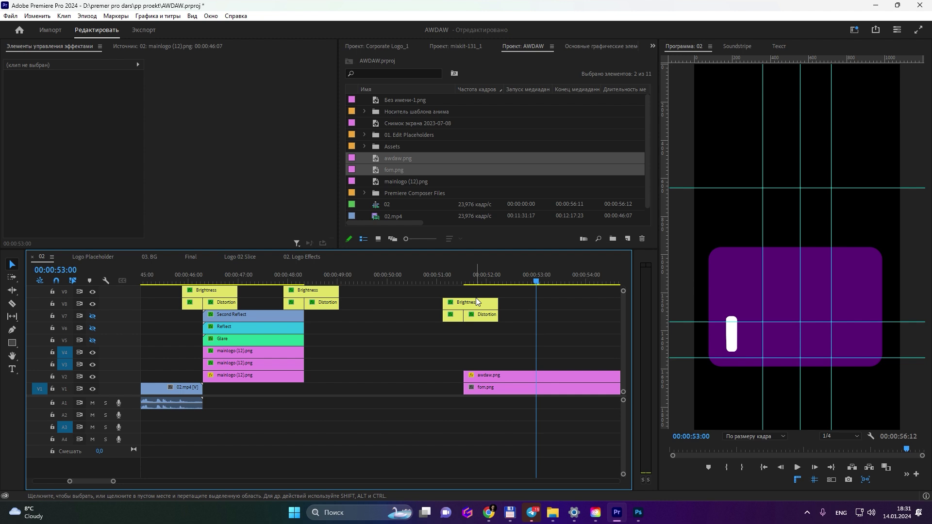
# Add the title text "qawhdiawd" at 00:00:53:00 and centre it along the upper edge of the purple background.
pyautogui.click(15, 369)
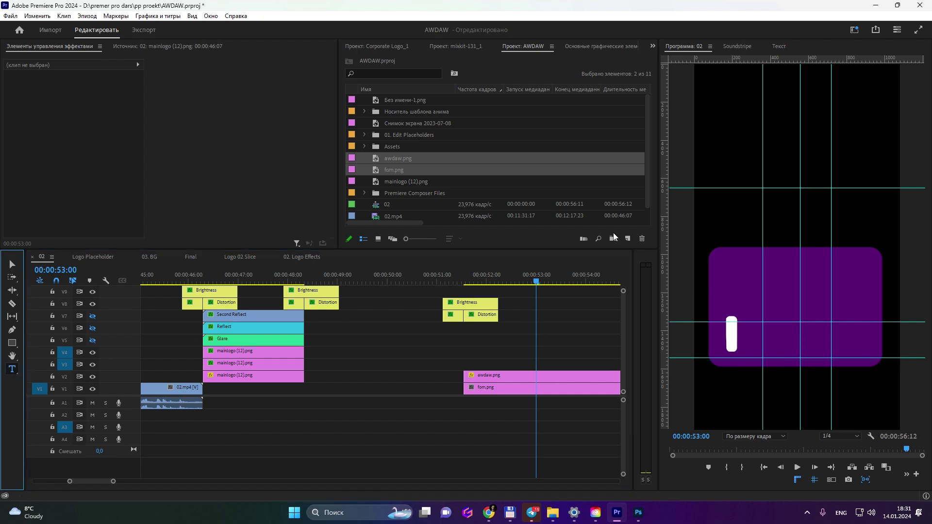
pyautogui.click(791, 253)
pyautogui.write('qawhdiawd')
pyautogui.click(14, 264)
pyautogui.moveTo(825, 255); pyautogui.dragTo(792, 264)
# Add a "10k" text layer followed by a row of spaced dots across the purple background, and place it just below the title.
pyautogui.click(13, 369)
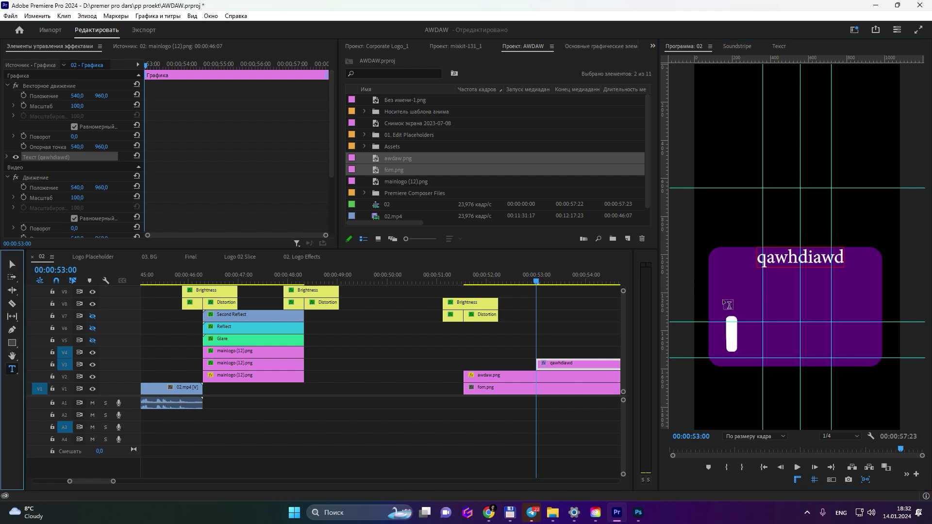
pyautogui.click(713, 268)
pyautogui.write('10')
pyautogui.write('k')
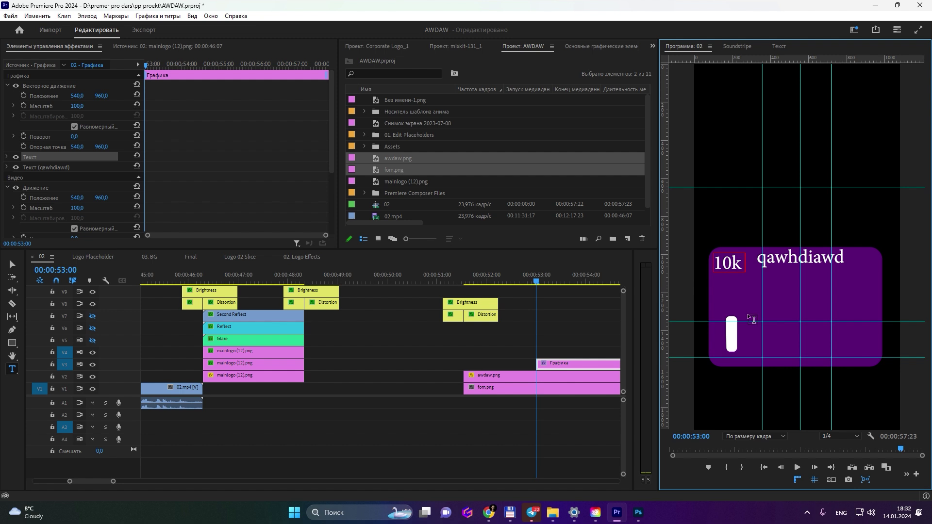
pyautogui.write(' . . . . . . . . . . . . . . . . .')
pyautogui.click(12, 264)
pyautogui.moveTo(722, 263)
pyautogui.mouseDown()
pyautogui.moveTo(723, 287)
pyautogui.moveTo(723, 276)
pyautogui.mouseUp()
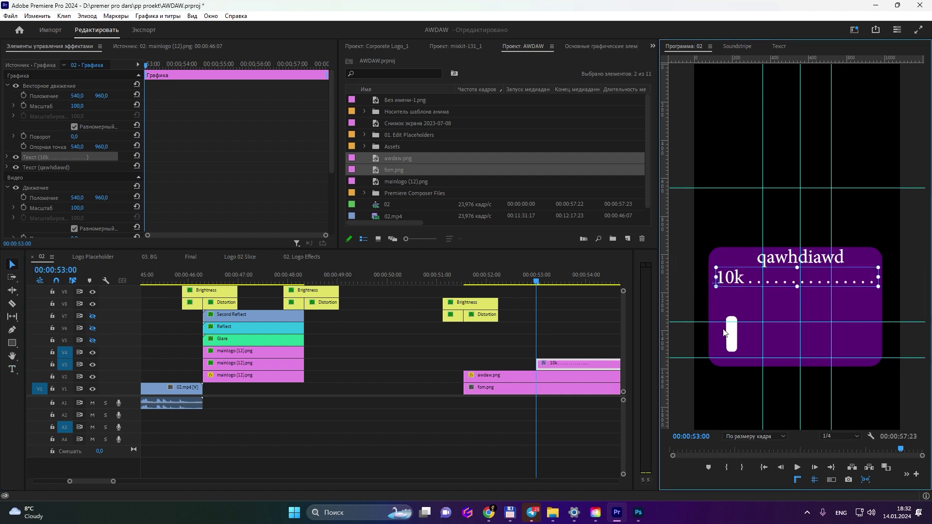
# Shift the white bar right to the first vertical guide and nudge the dotted 10k line slightly right.
pyautogui.click(502, 374)
pyautogui.moveTo(72, 96); pyautogui.dragTo(90, 97)
pyautogui.click(721, 276)
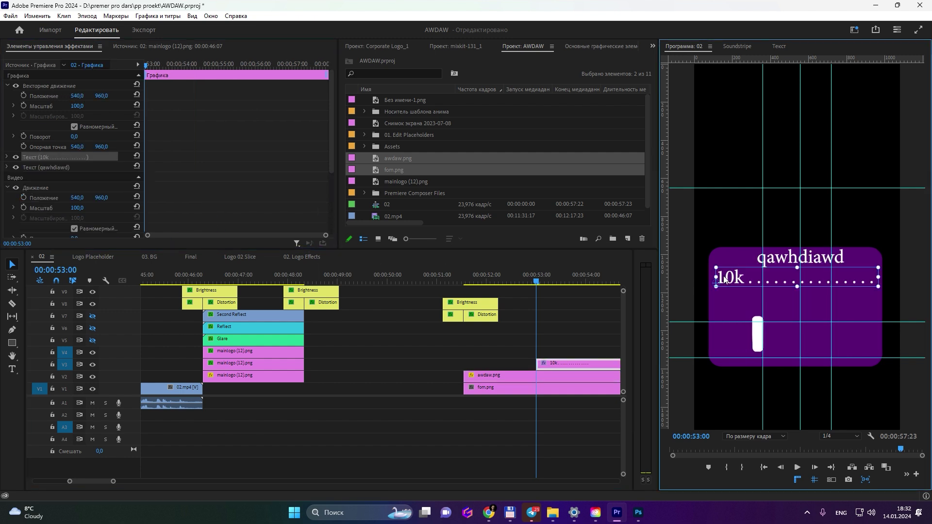
pyautogui.moveTo(730, 285)
pyautogui.mouseDown()
pyautogui.moveTo(733, 313)
pyautogui.moveTo(737, 280)
pyautogui.mouseUp()
pyautogui.click(566, 445)
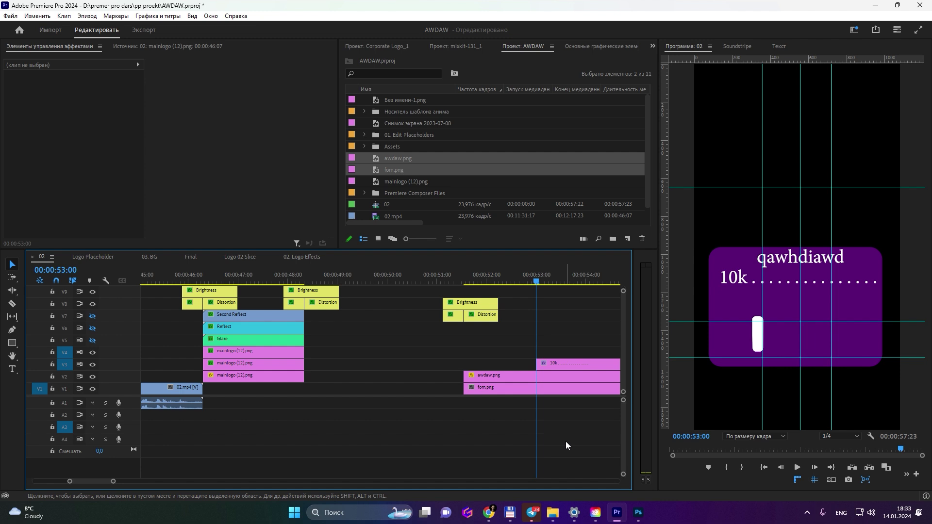
pyautogui.scroll(-6, 565, 441)
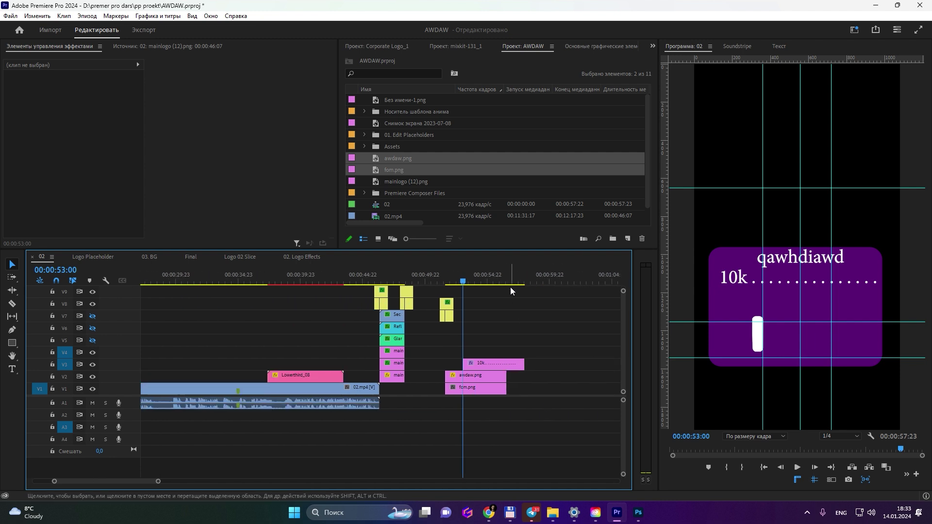